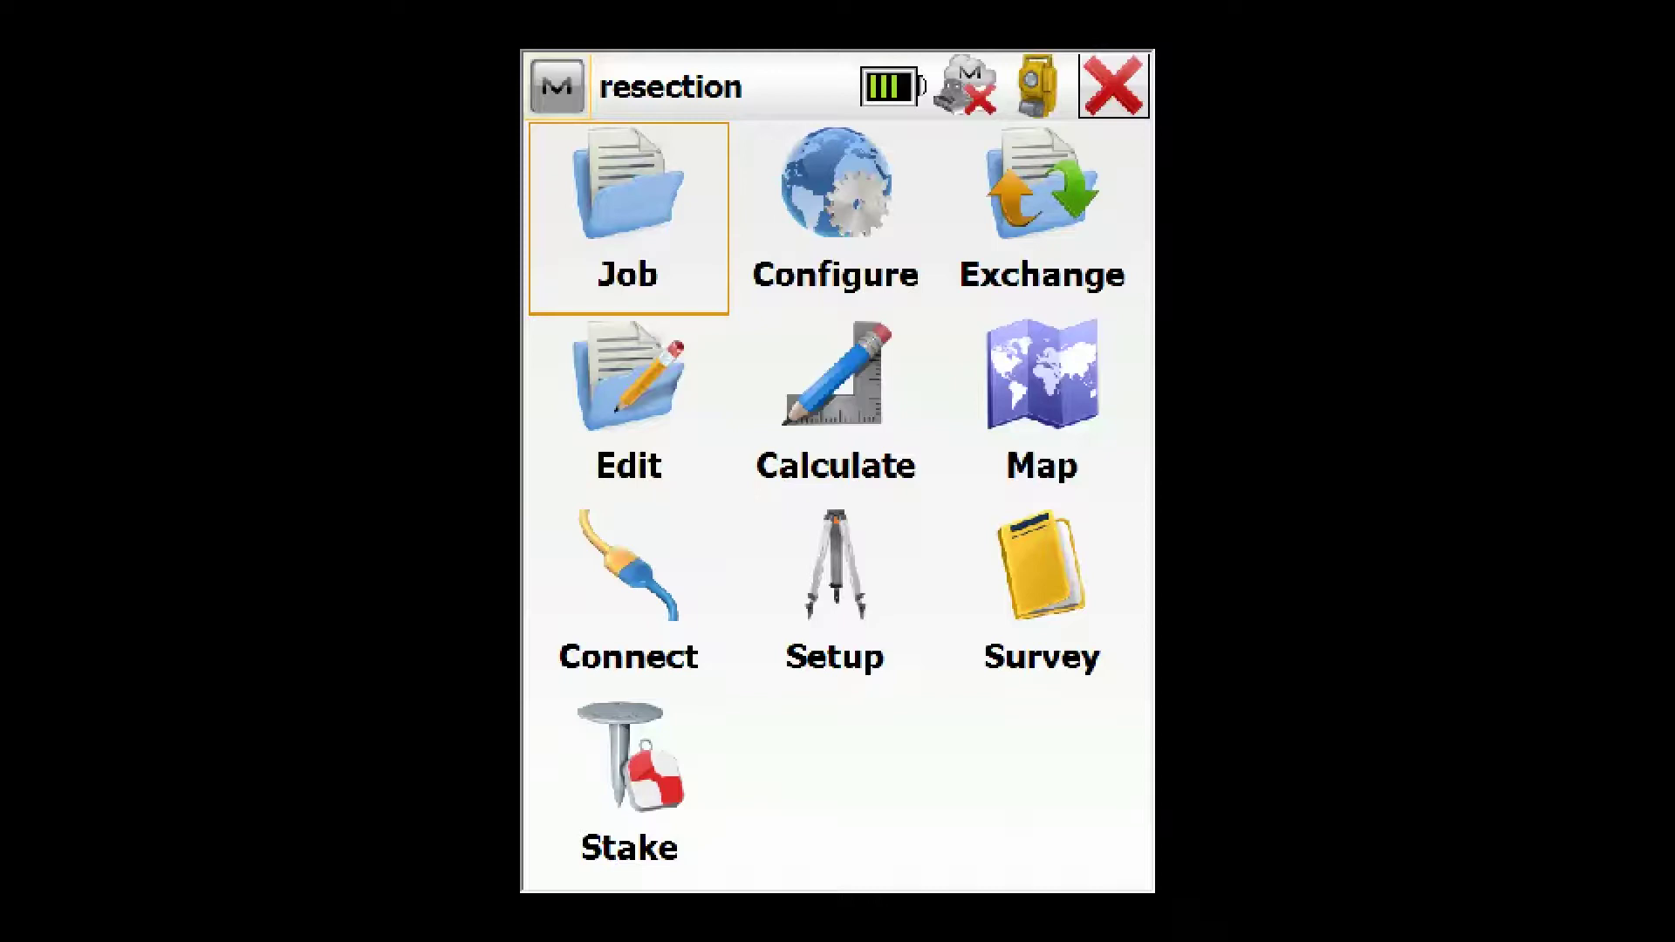
- Begin a Resection setup and change the occupy point name from free3 to free4
click(863, 608)
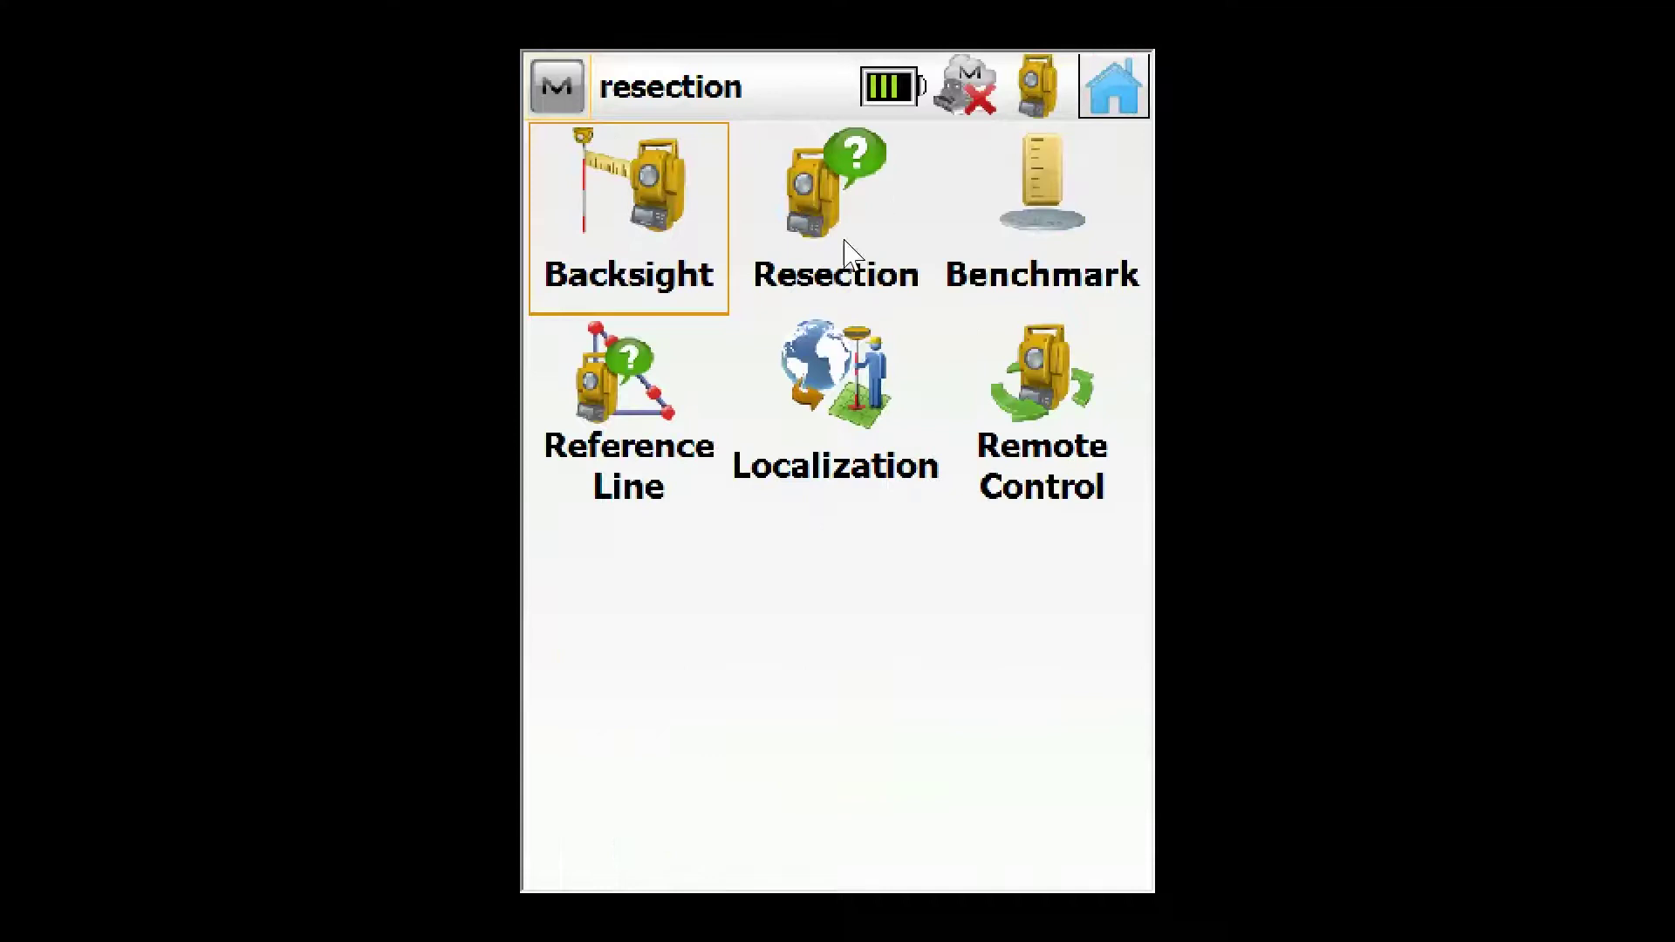
click(850, 248)
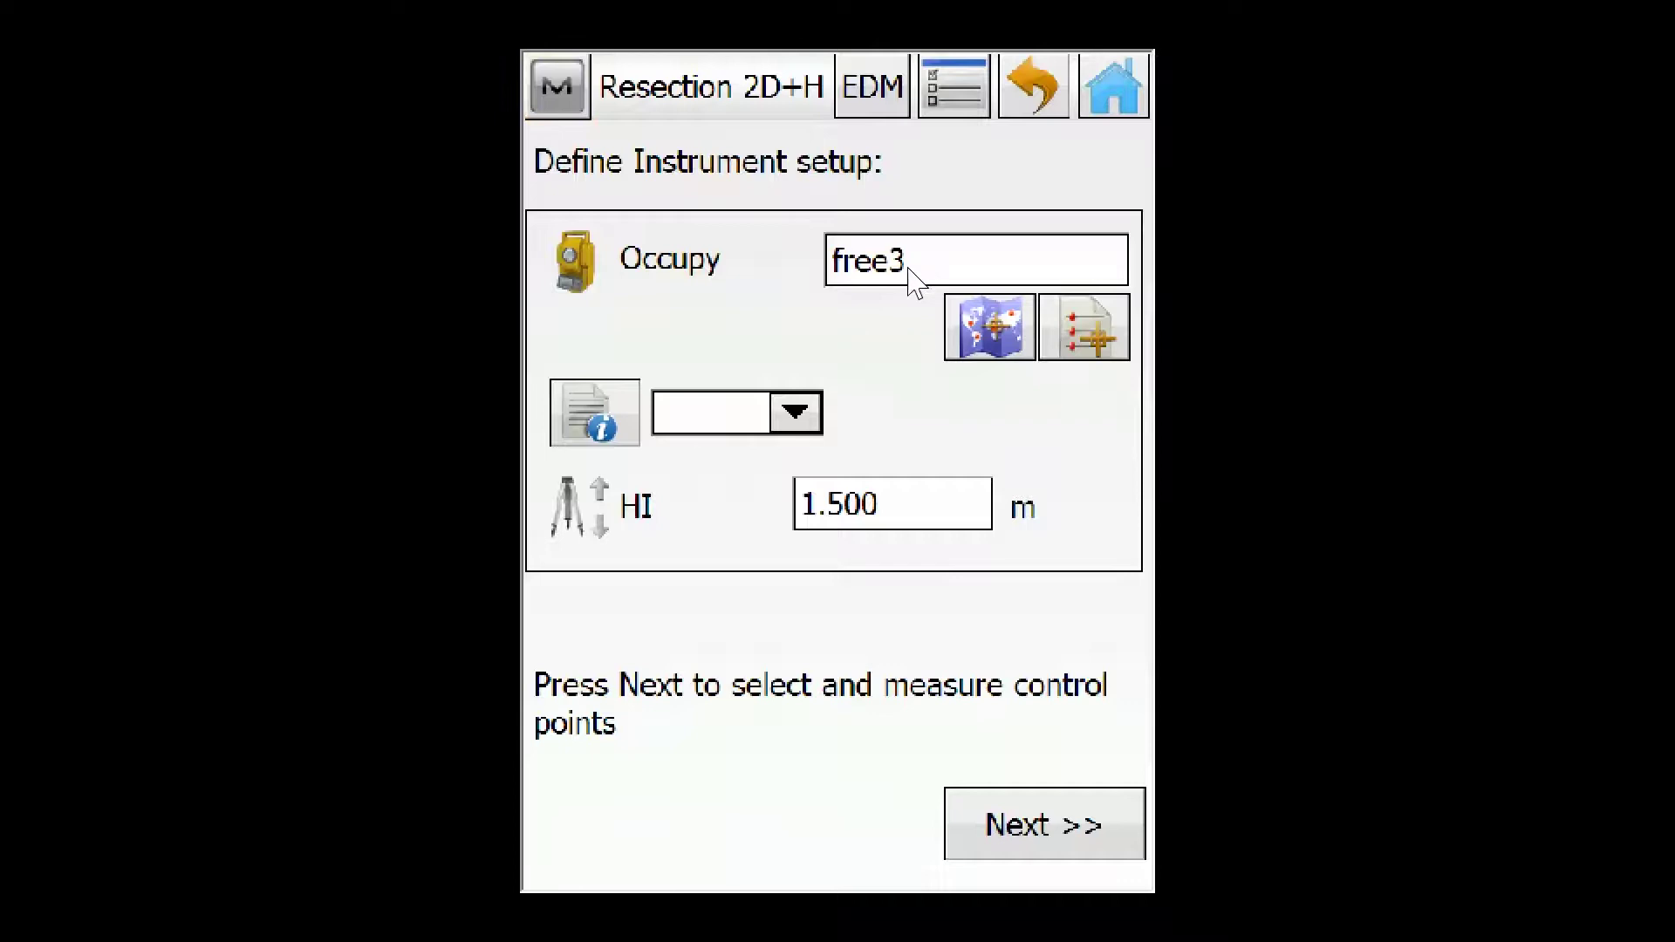
click(912, 277)
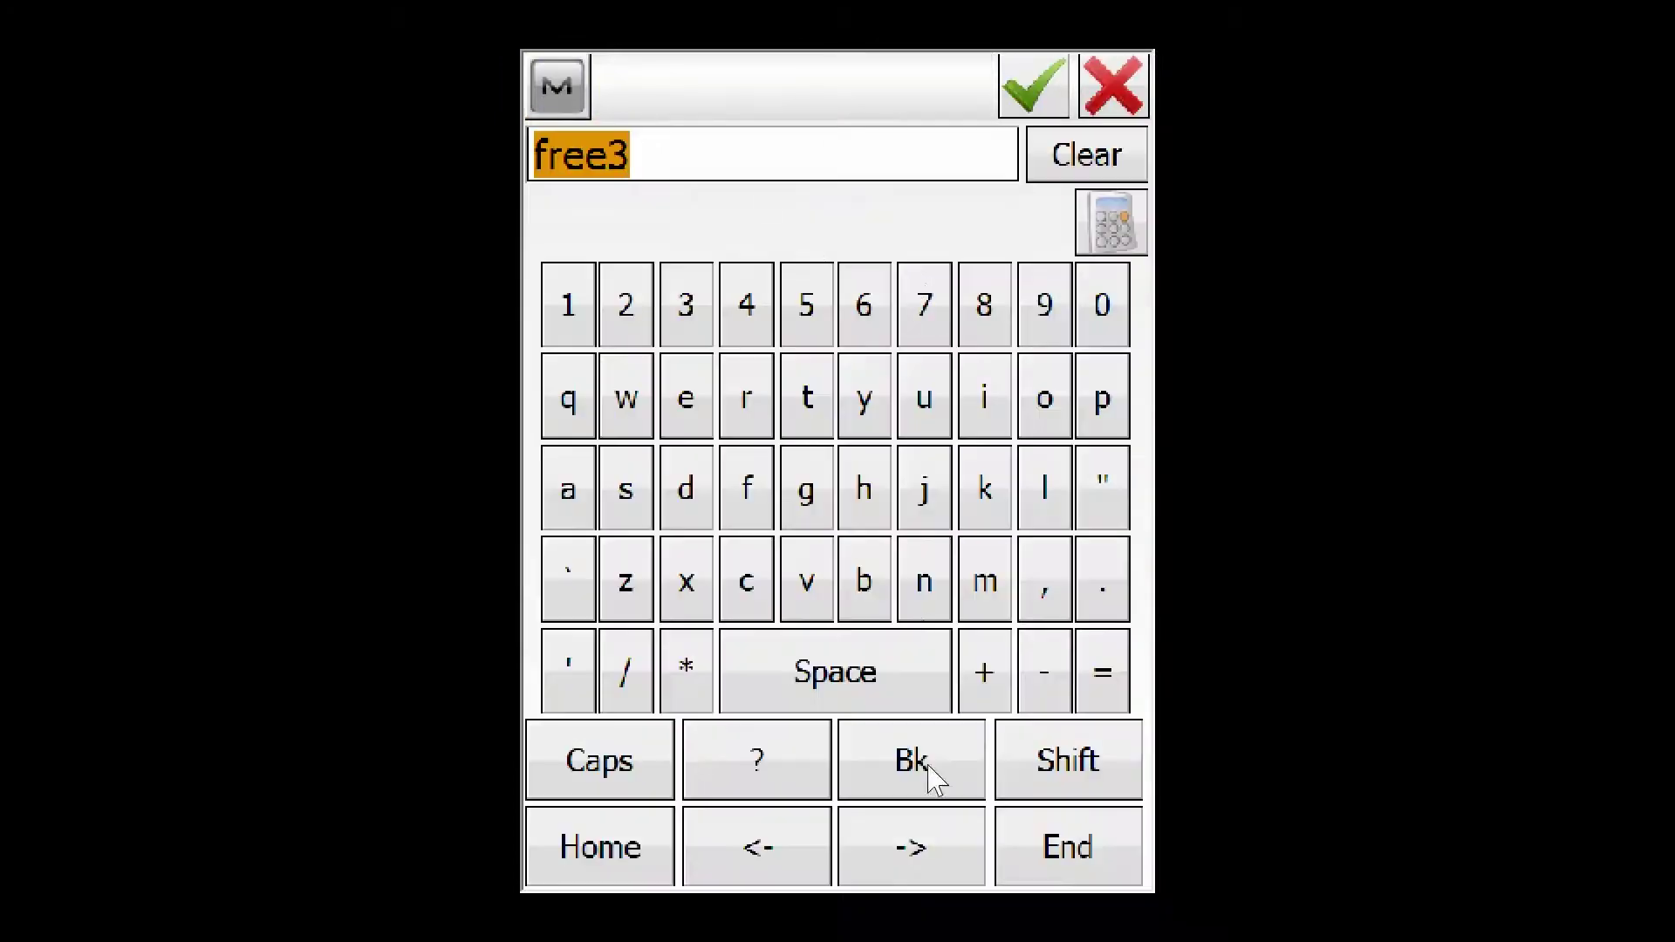
click(916, 790)
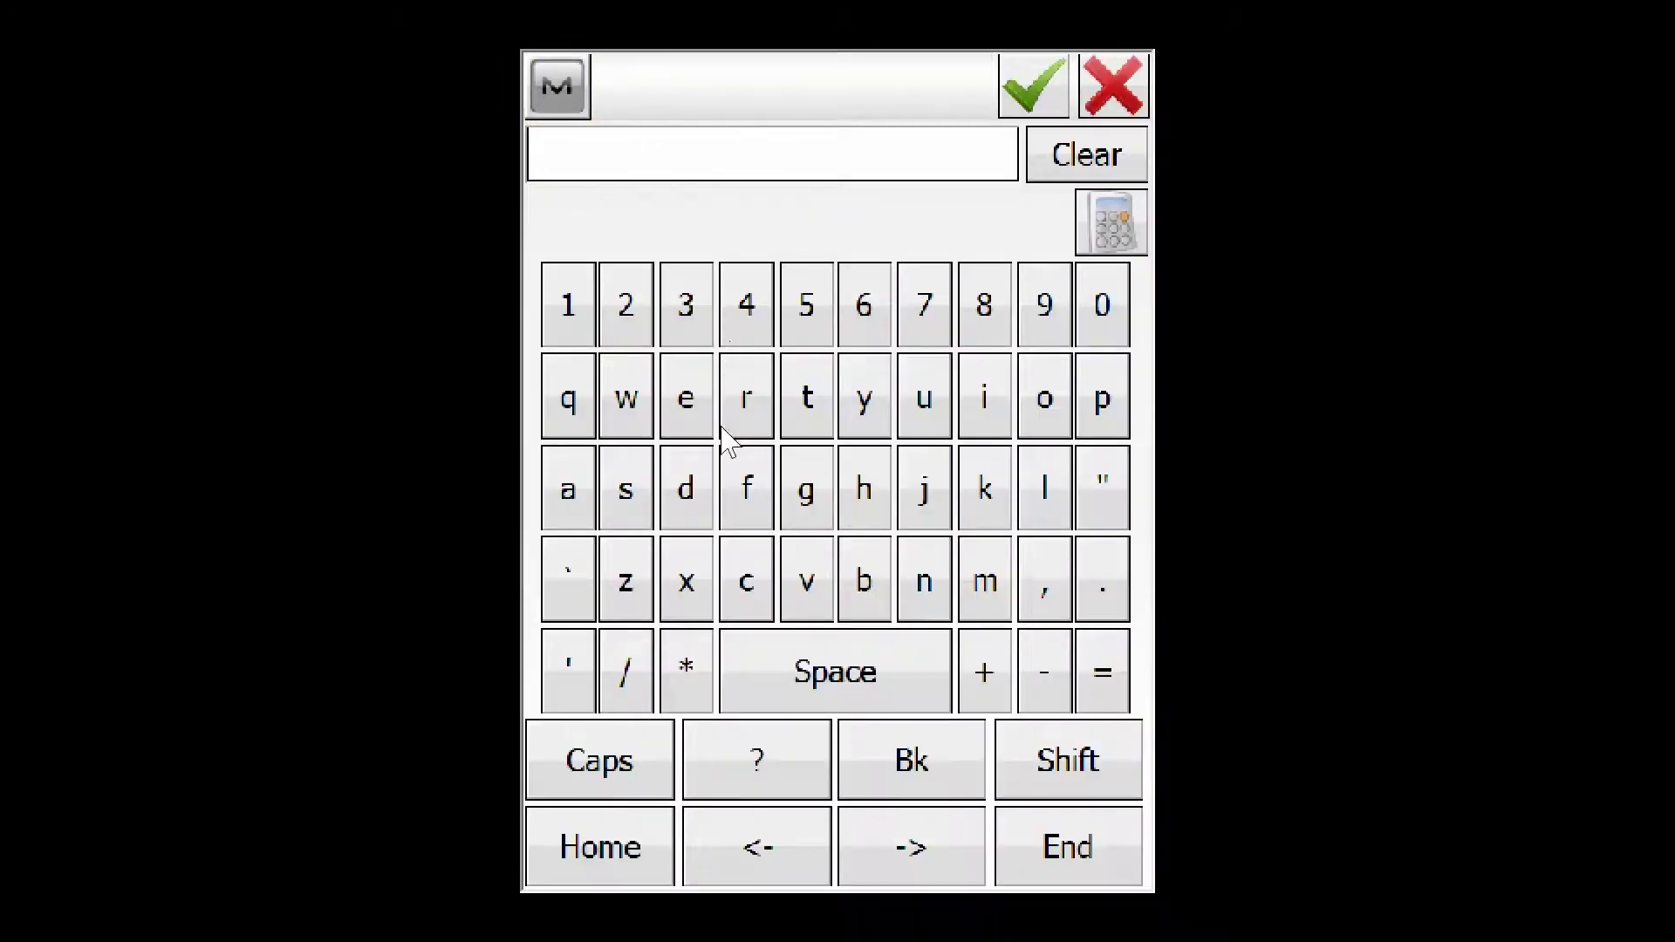
click(747, 489)
click(750, 399)
click(697, 398)
click(696, 394)
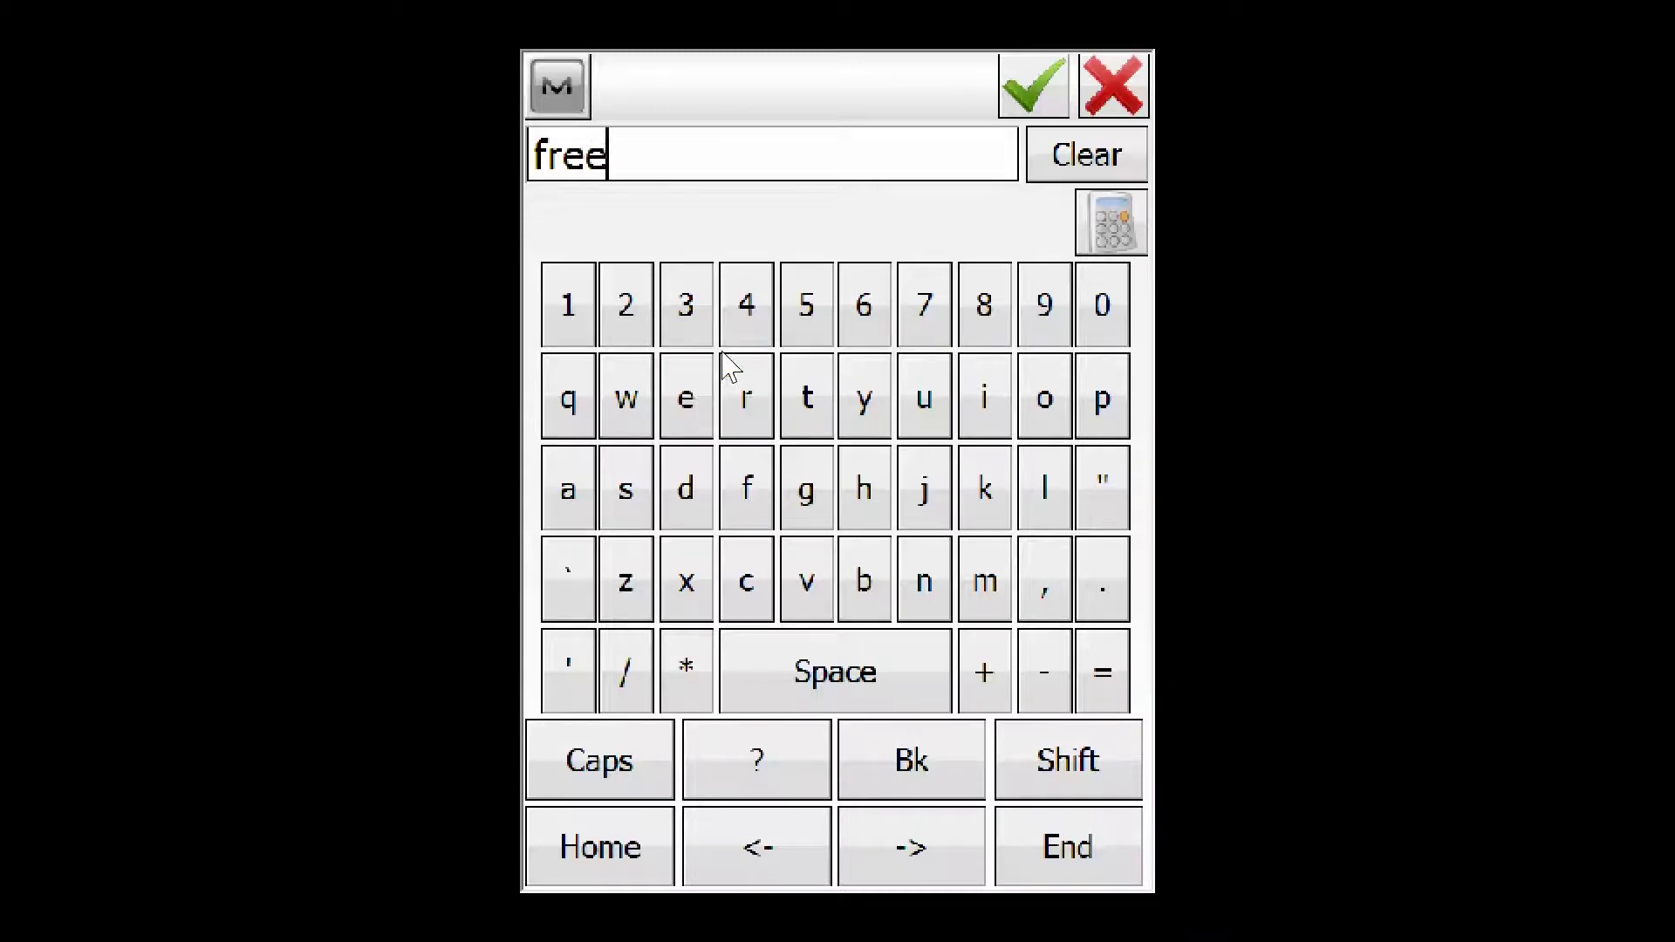
click(748, 314)
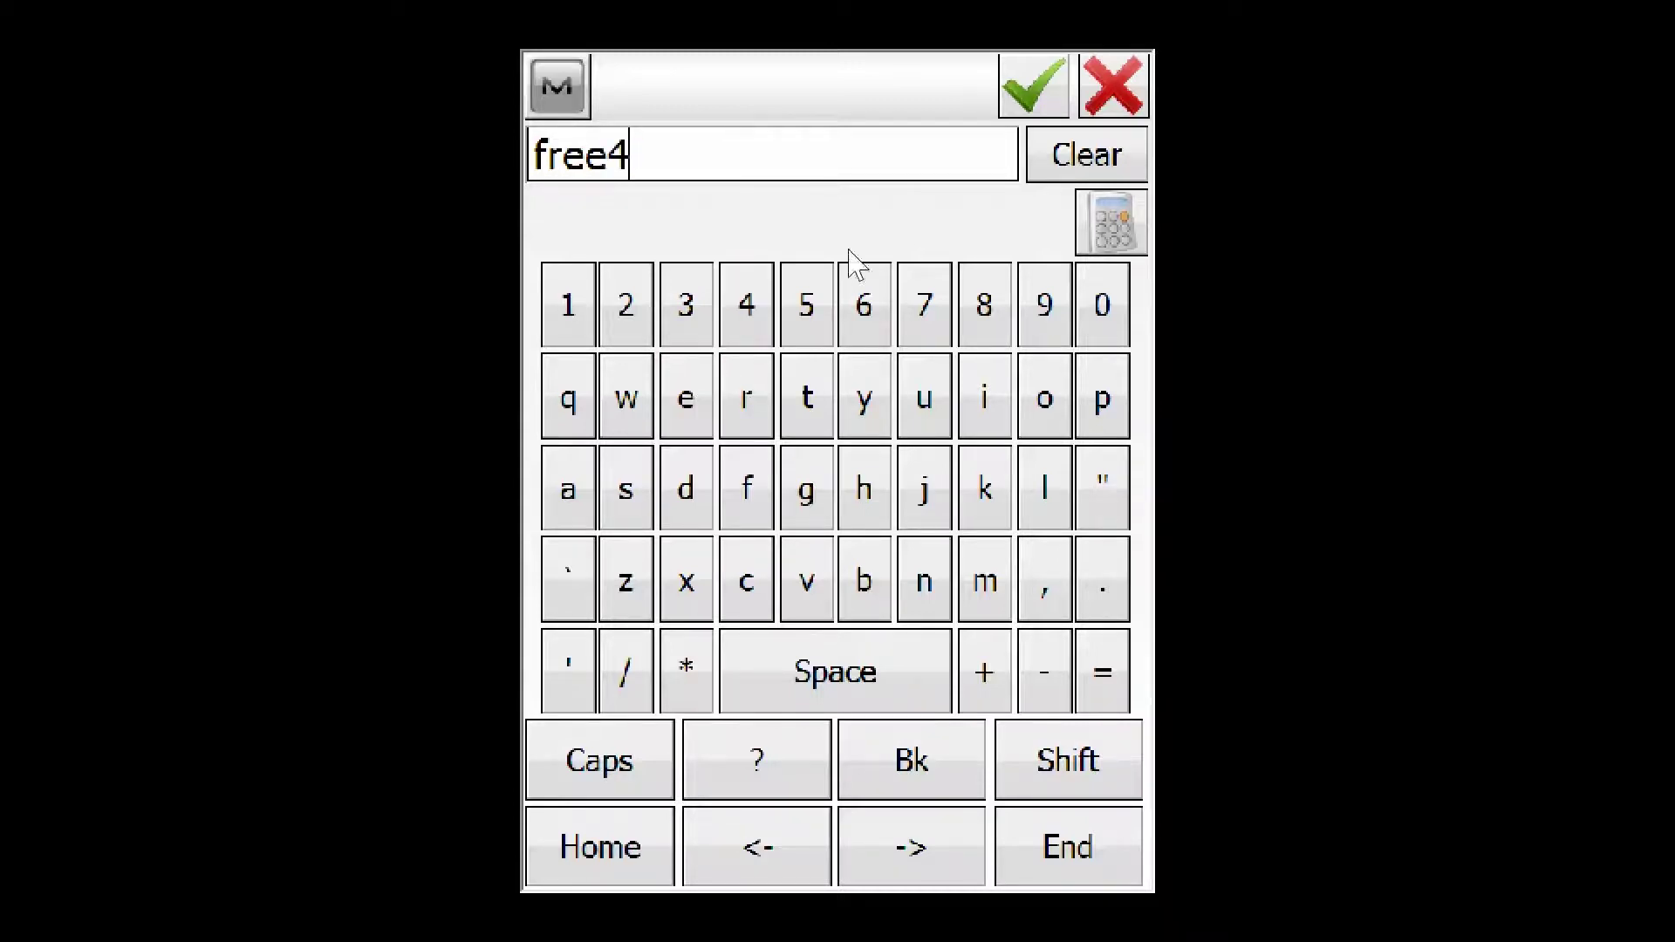
click(1047, 98)
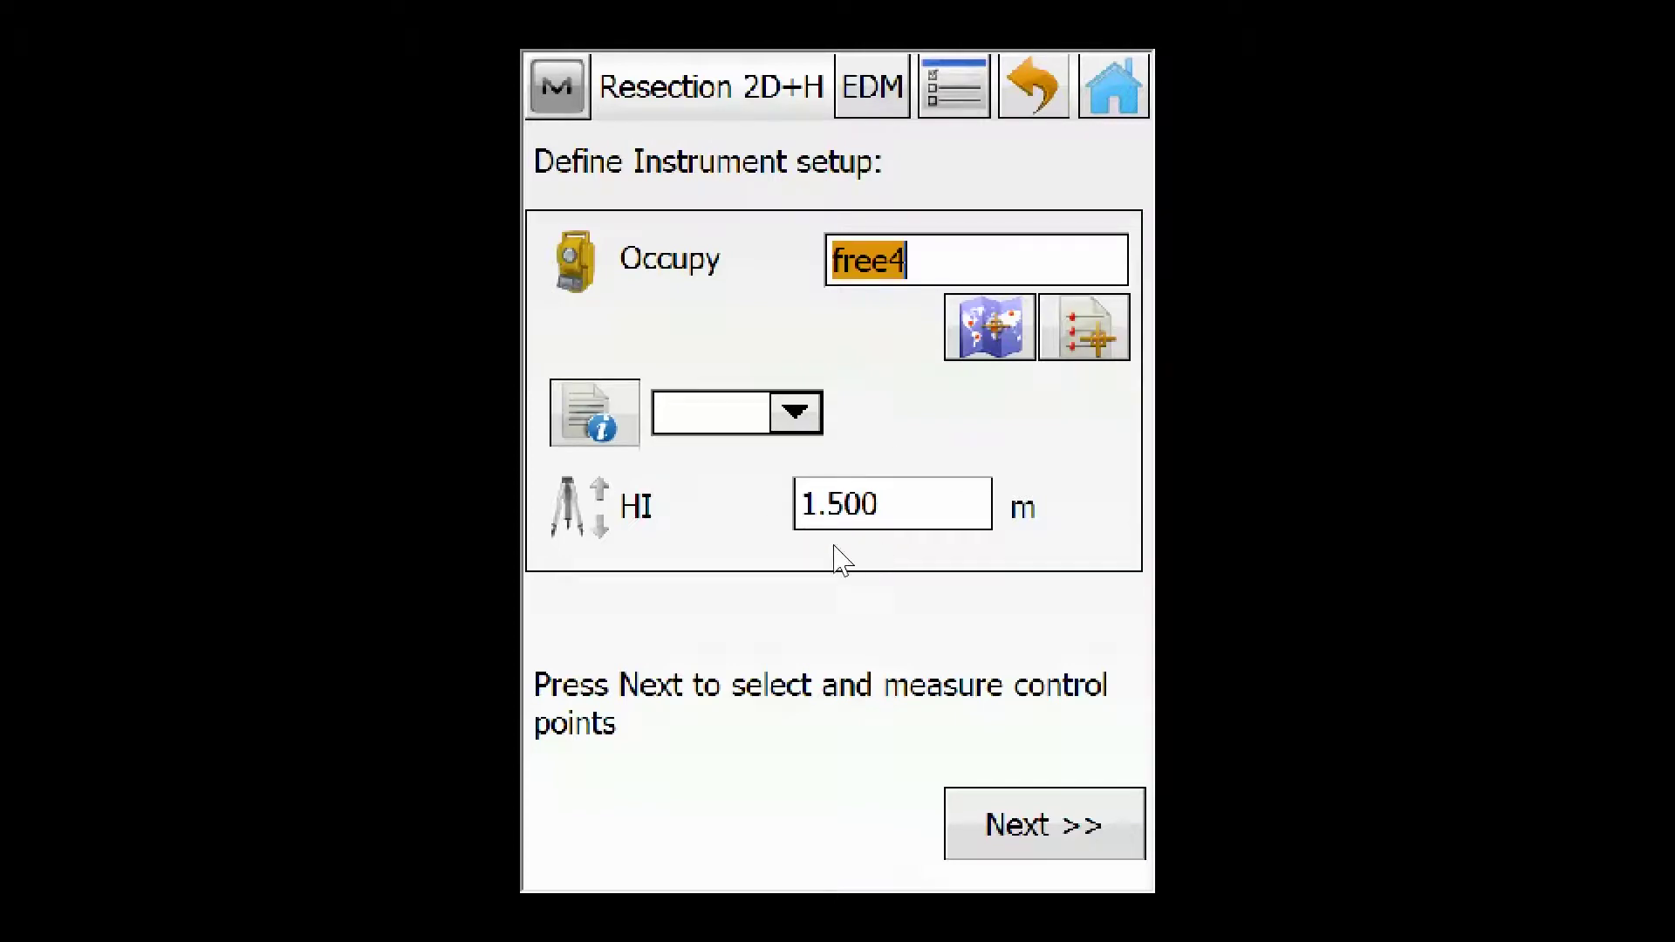
- Enter control point 200 and set the foresight prism constant to 0 Offset
click(983, 827)
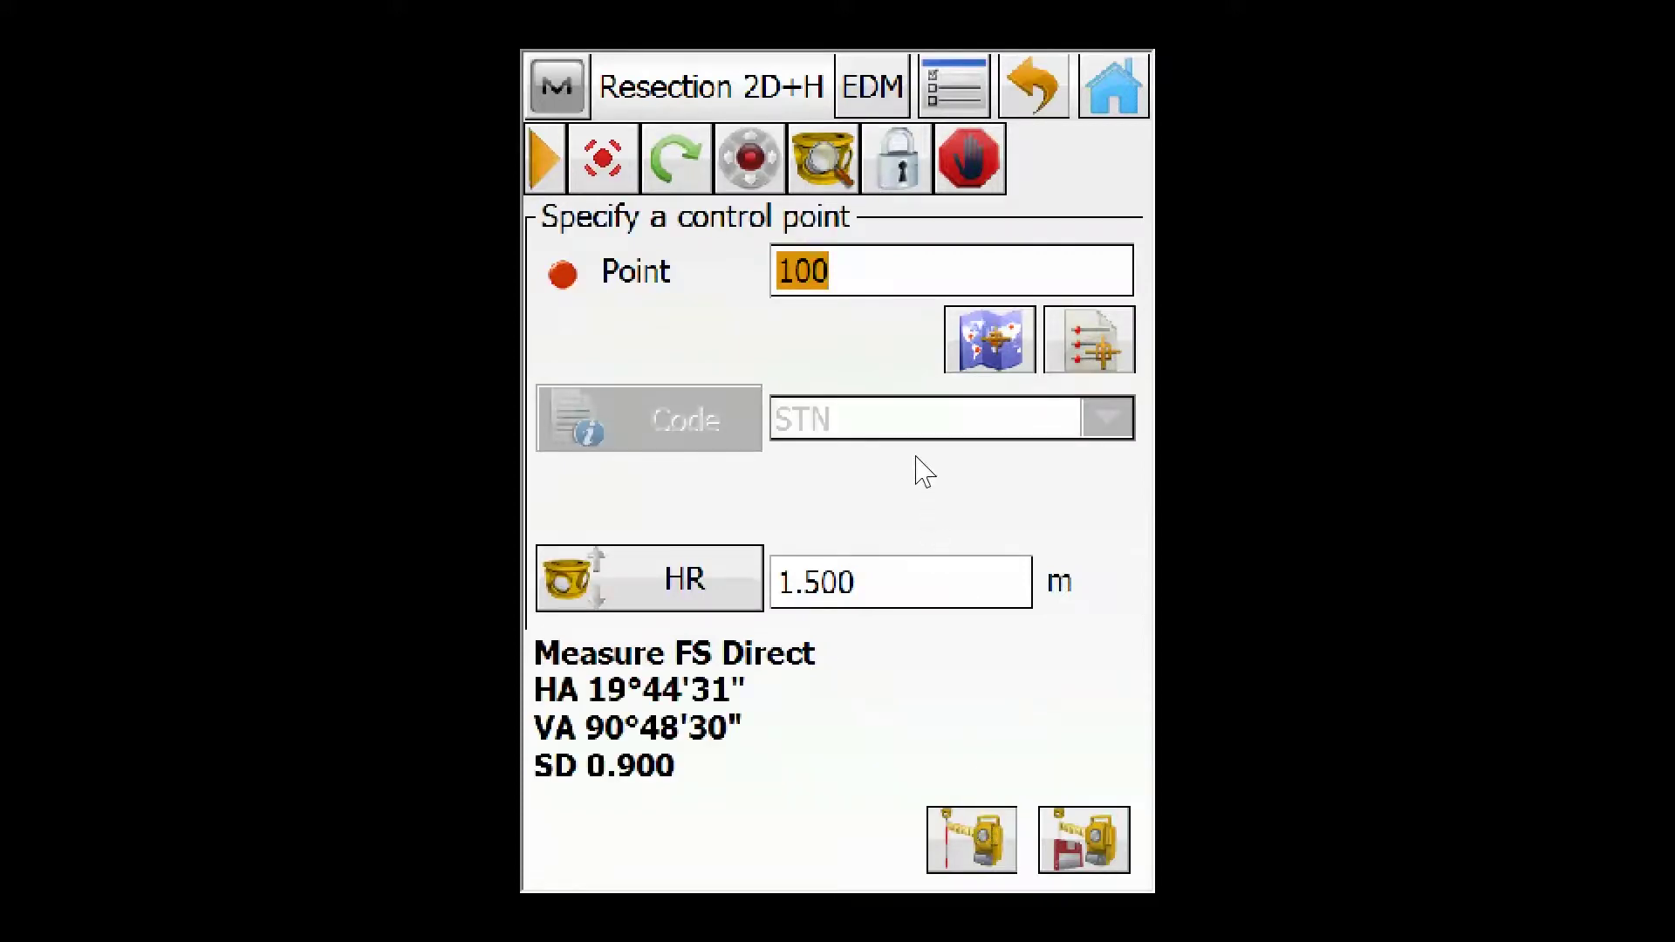
text(2)
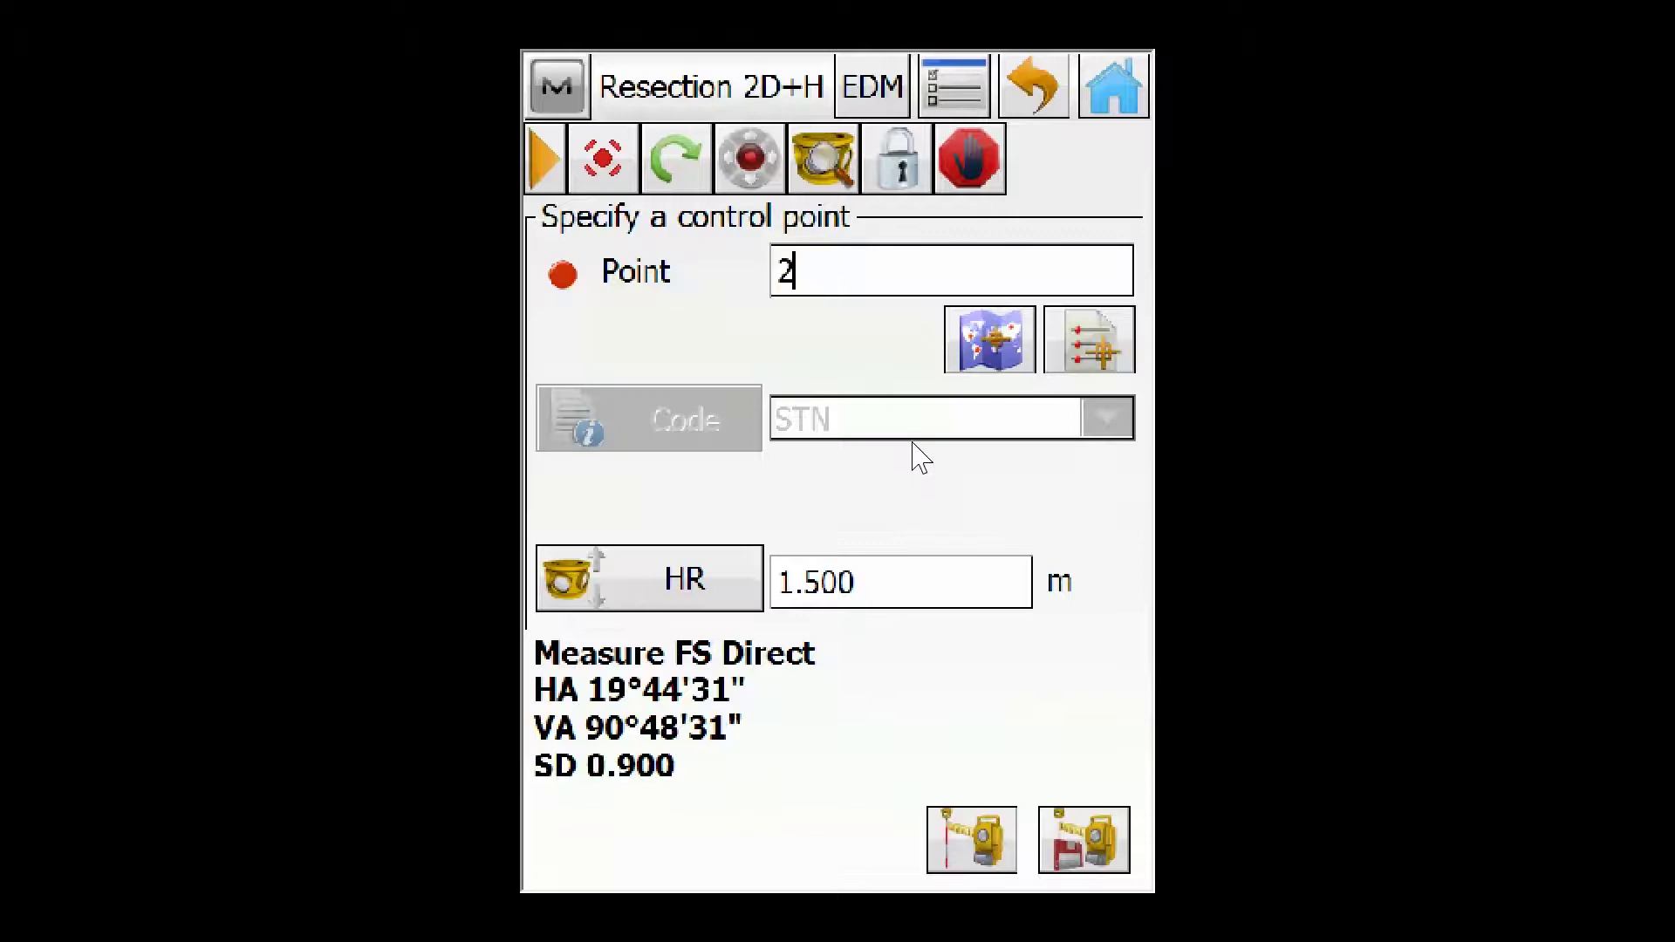
text(00)
click(963, 83)
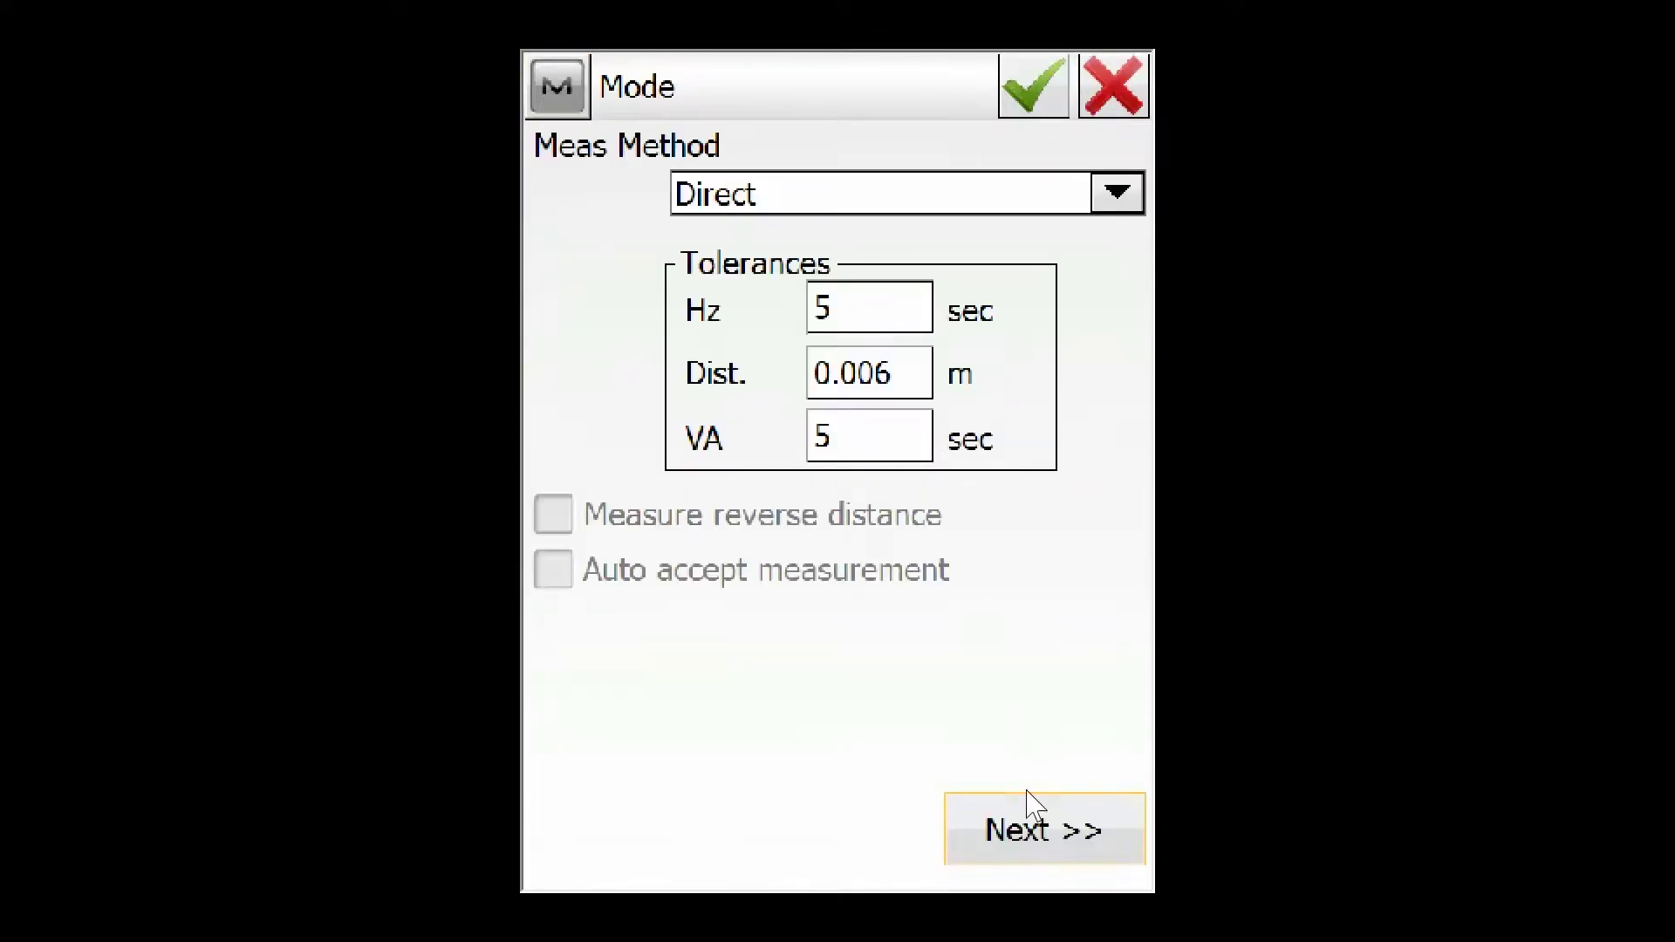
click(1030, 842)
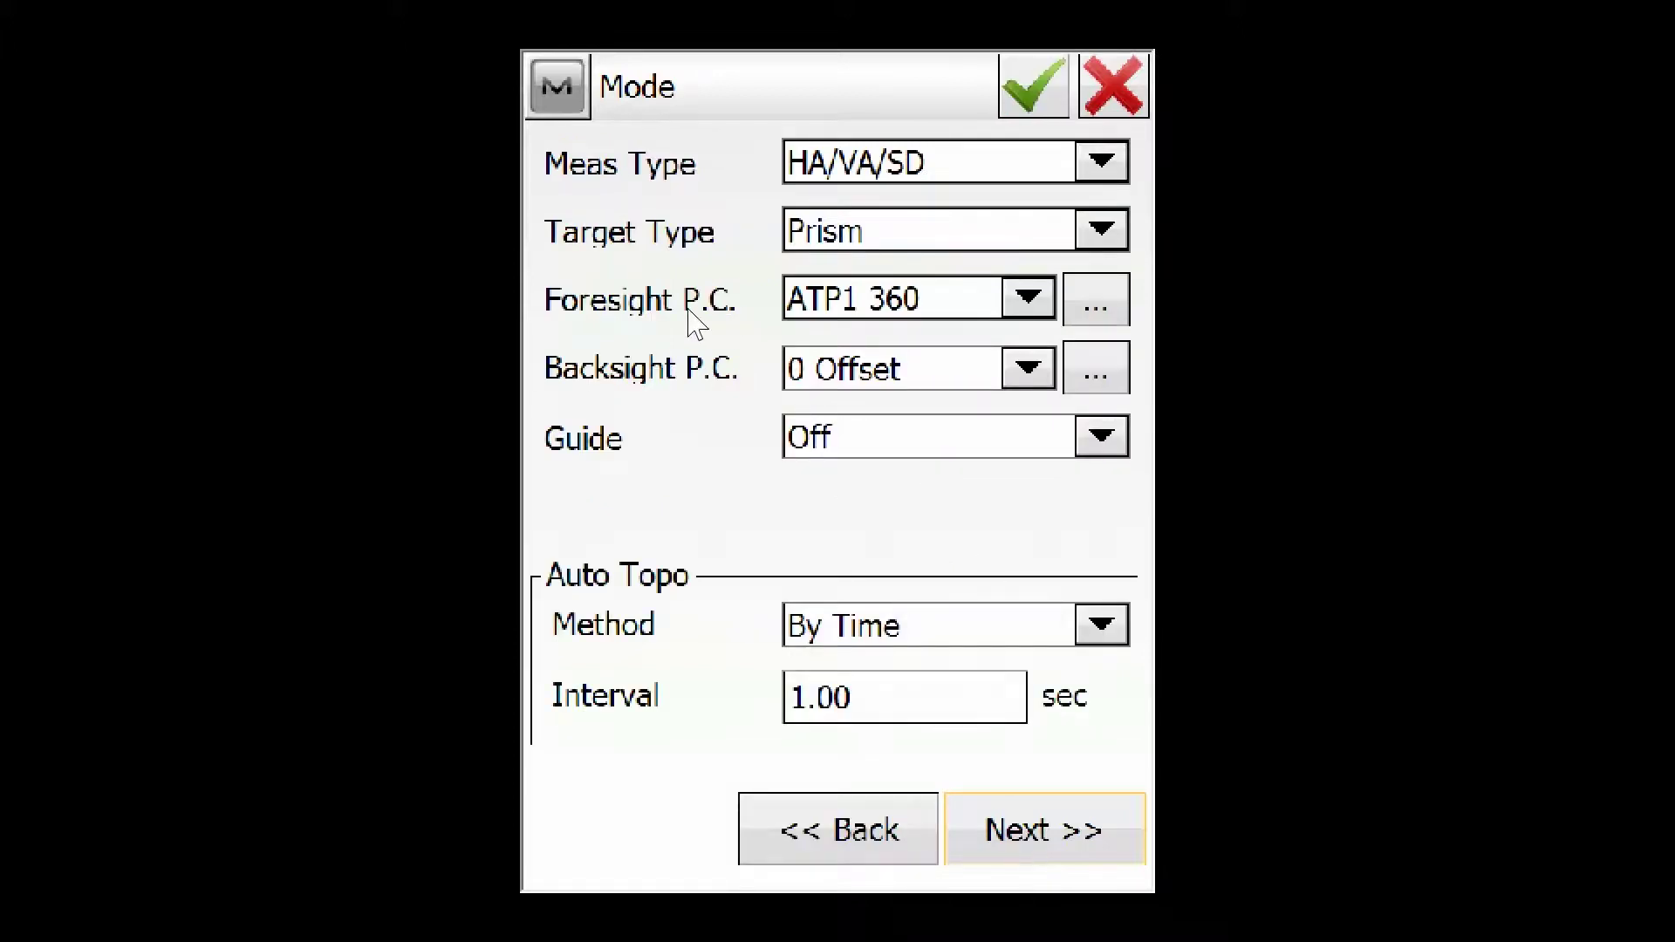
click(1041, 297)
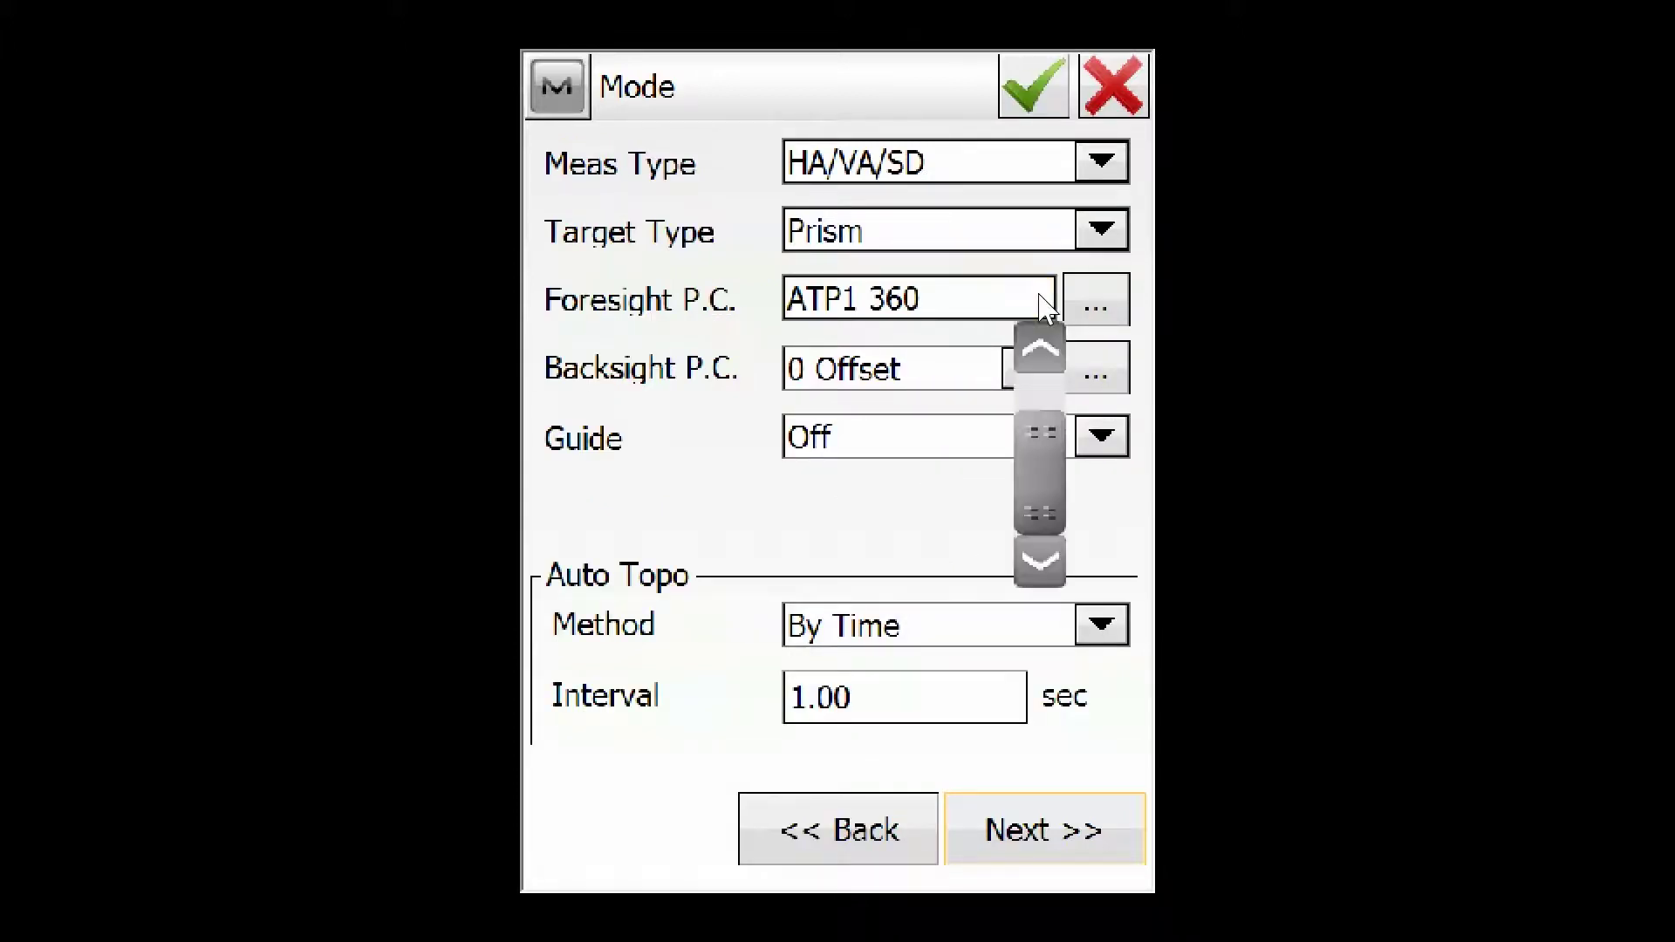
click(859, 384)
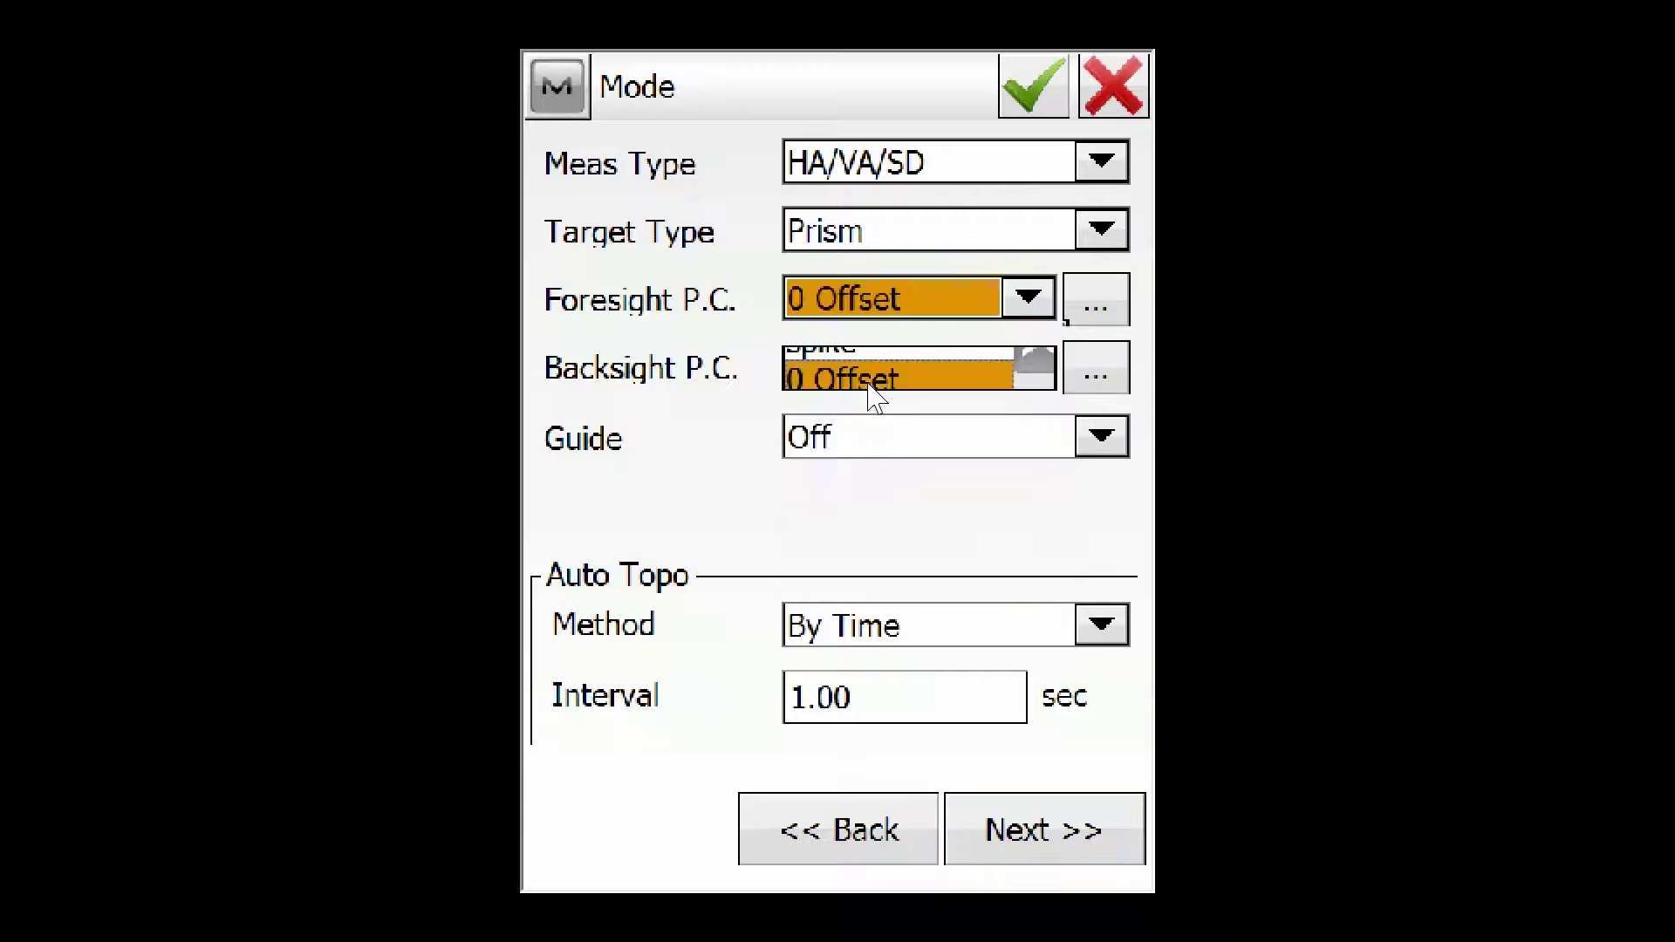
click(1028, 92)
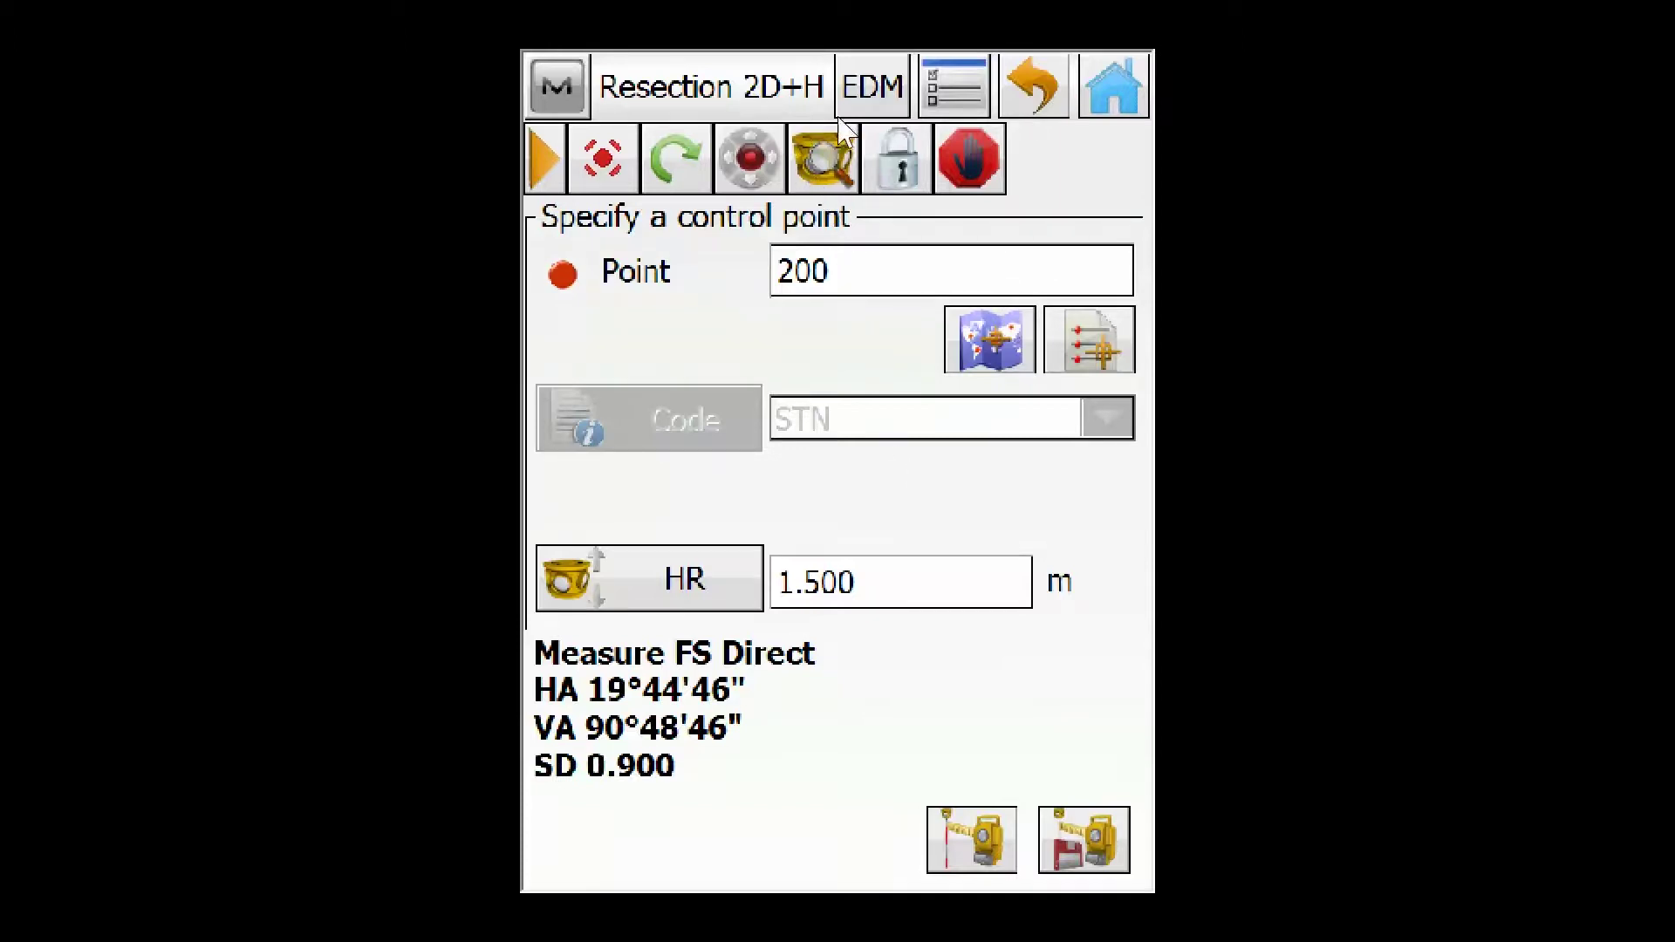
- Search for and lock onto the prism, then measure and save point 200
click(825, 171)
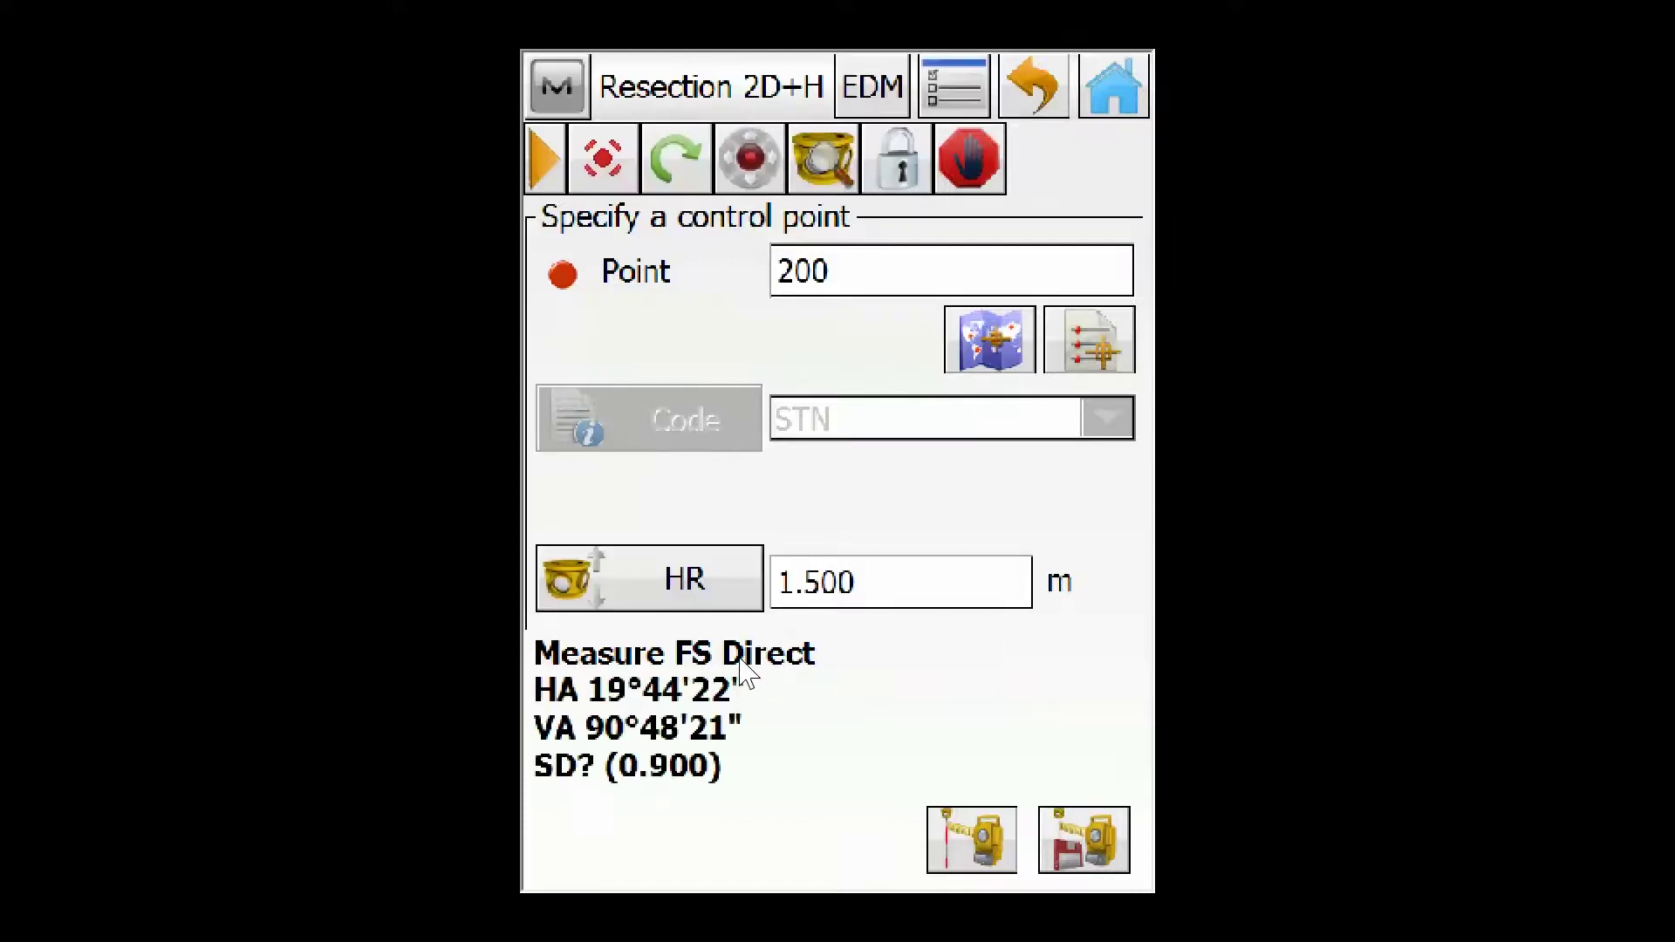
click(903, 178)
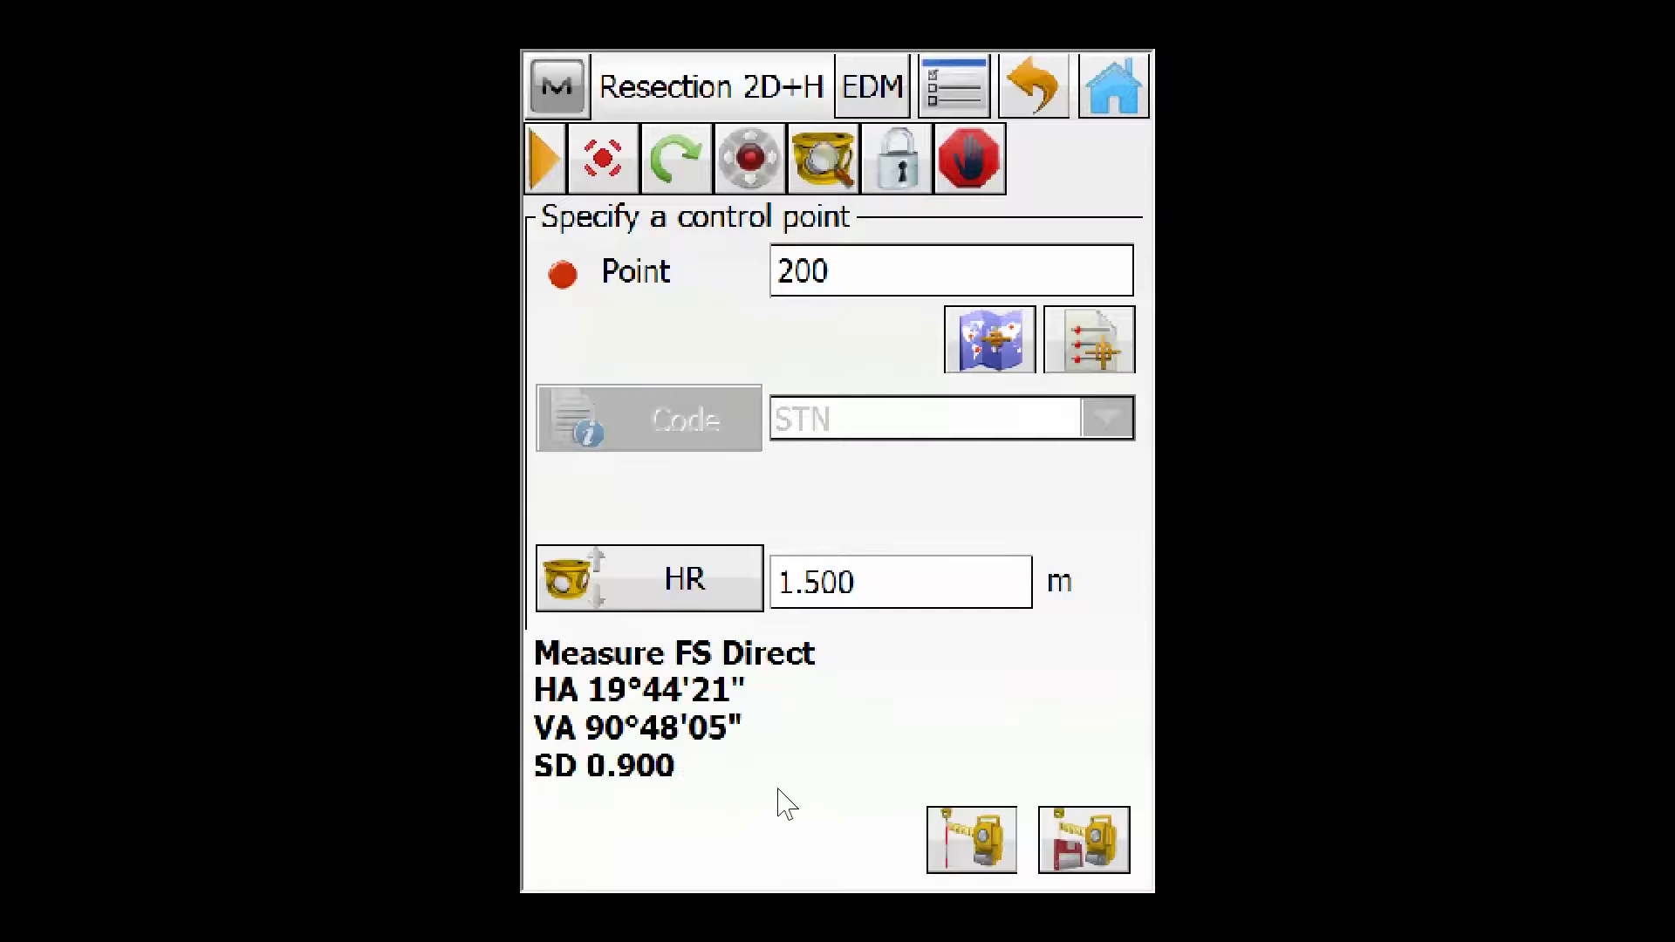
click(1091, 864)
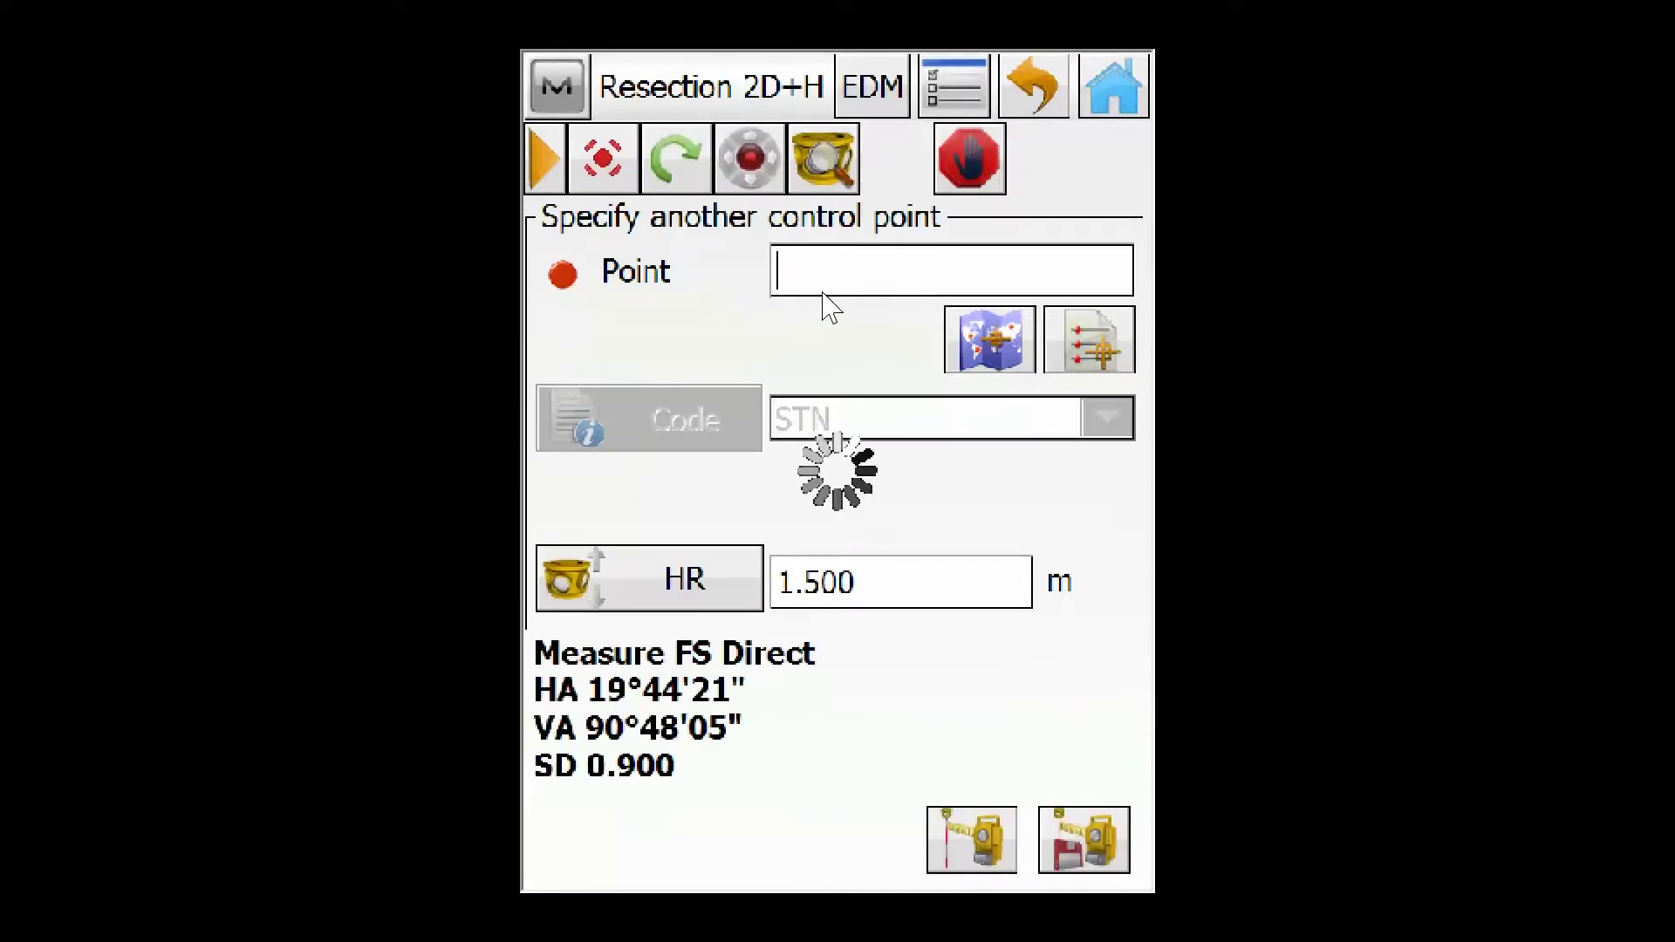
- Enter control point 100 and switch the foresight prism constant to ATP1 360
text(100)
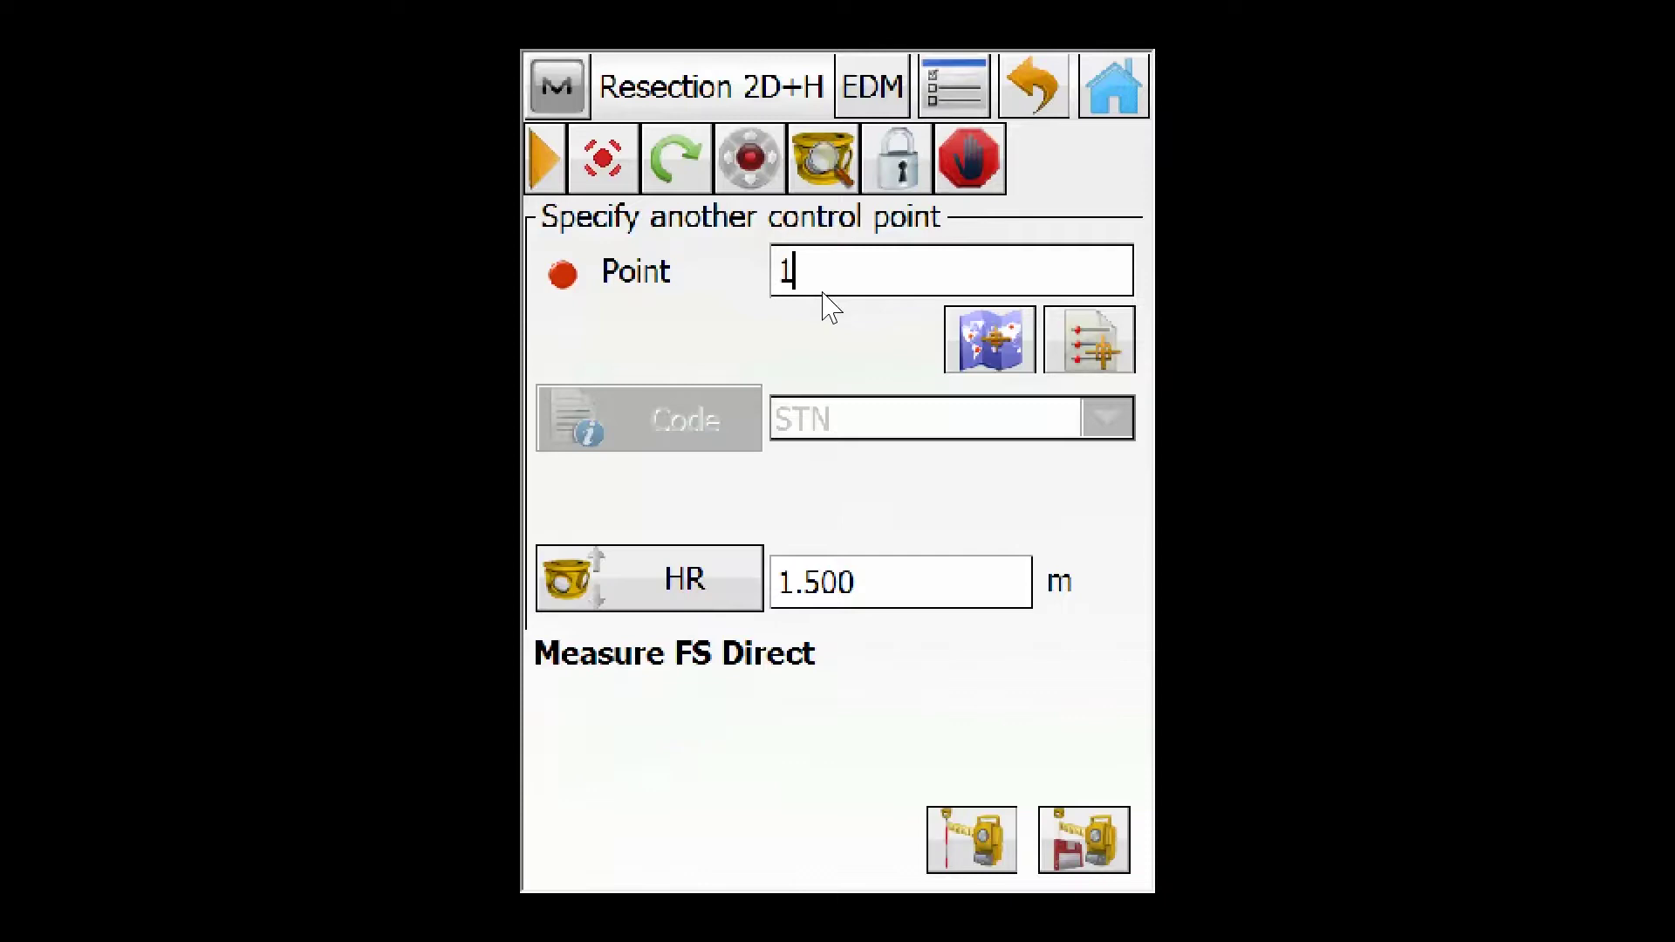
click(957, 98)
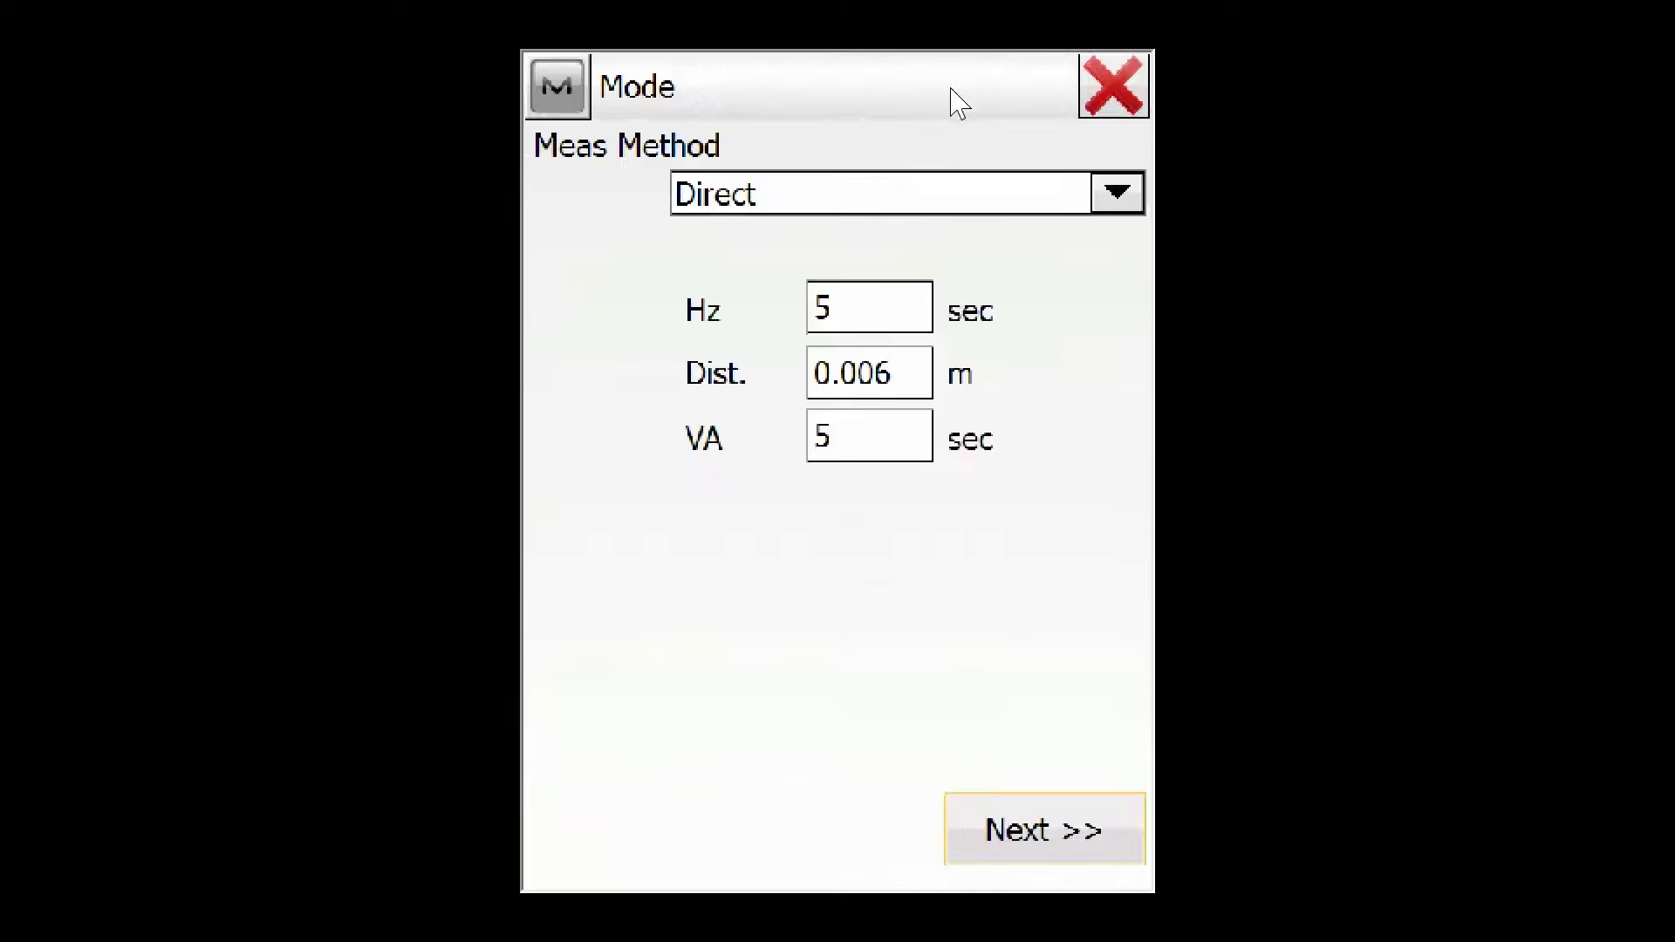
click(999, 856)
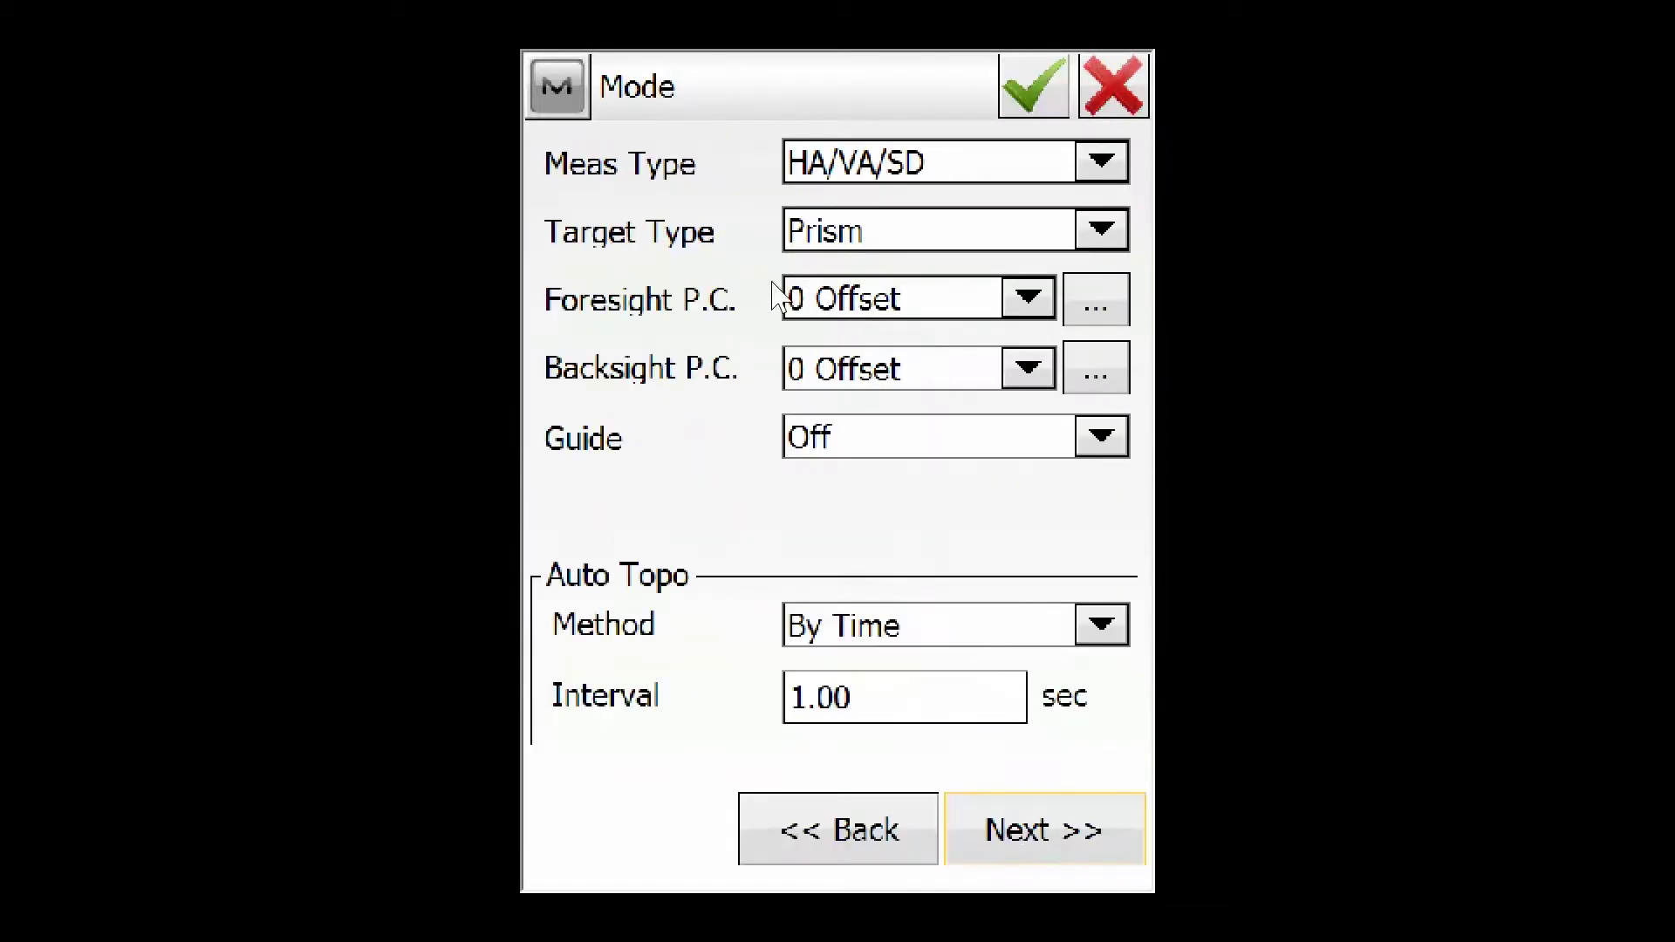
click(1028, 301)
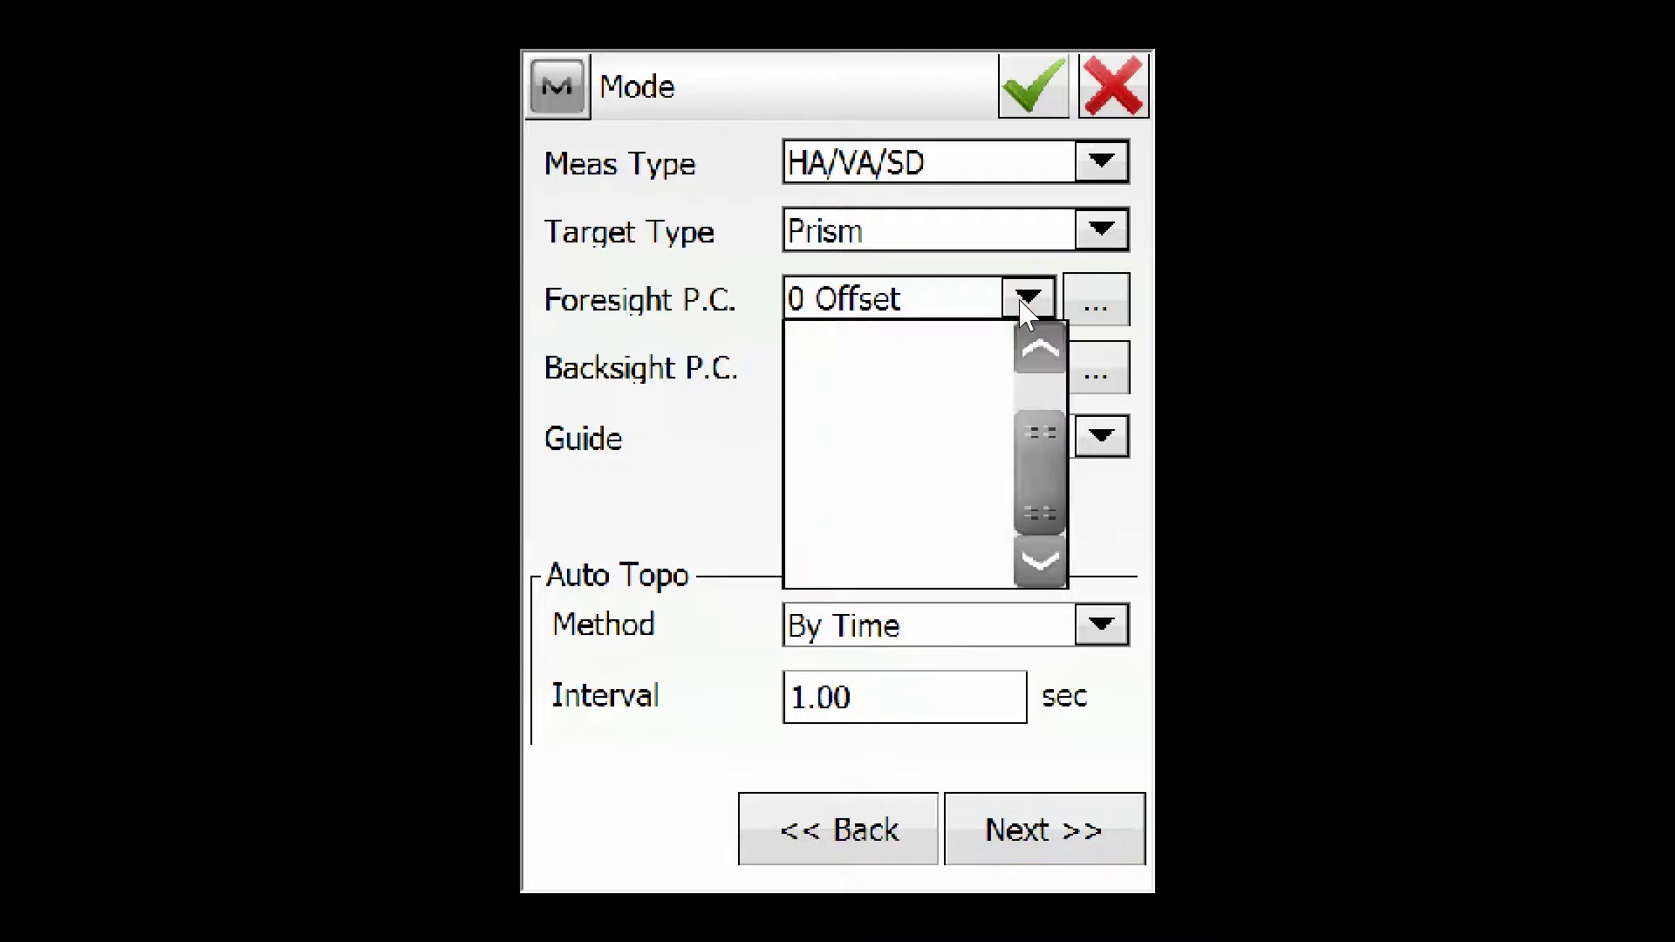
click(871, 534)
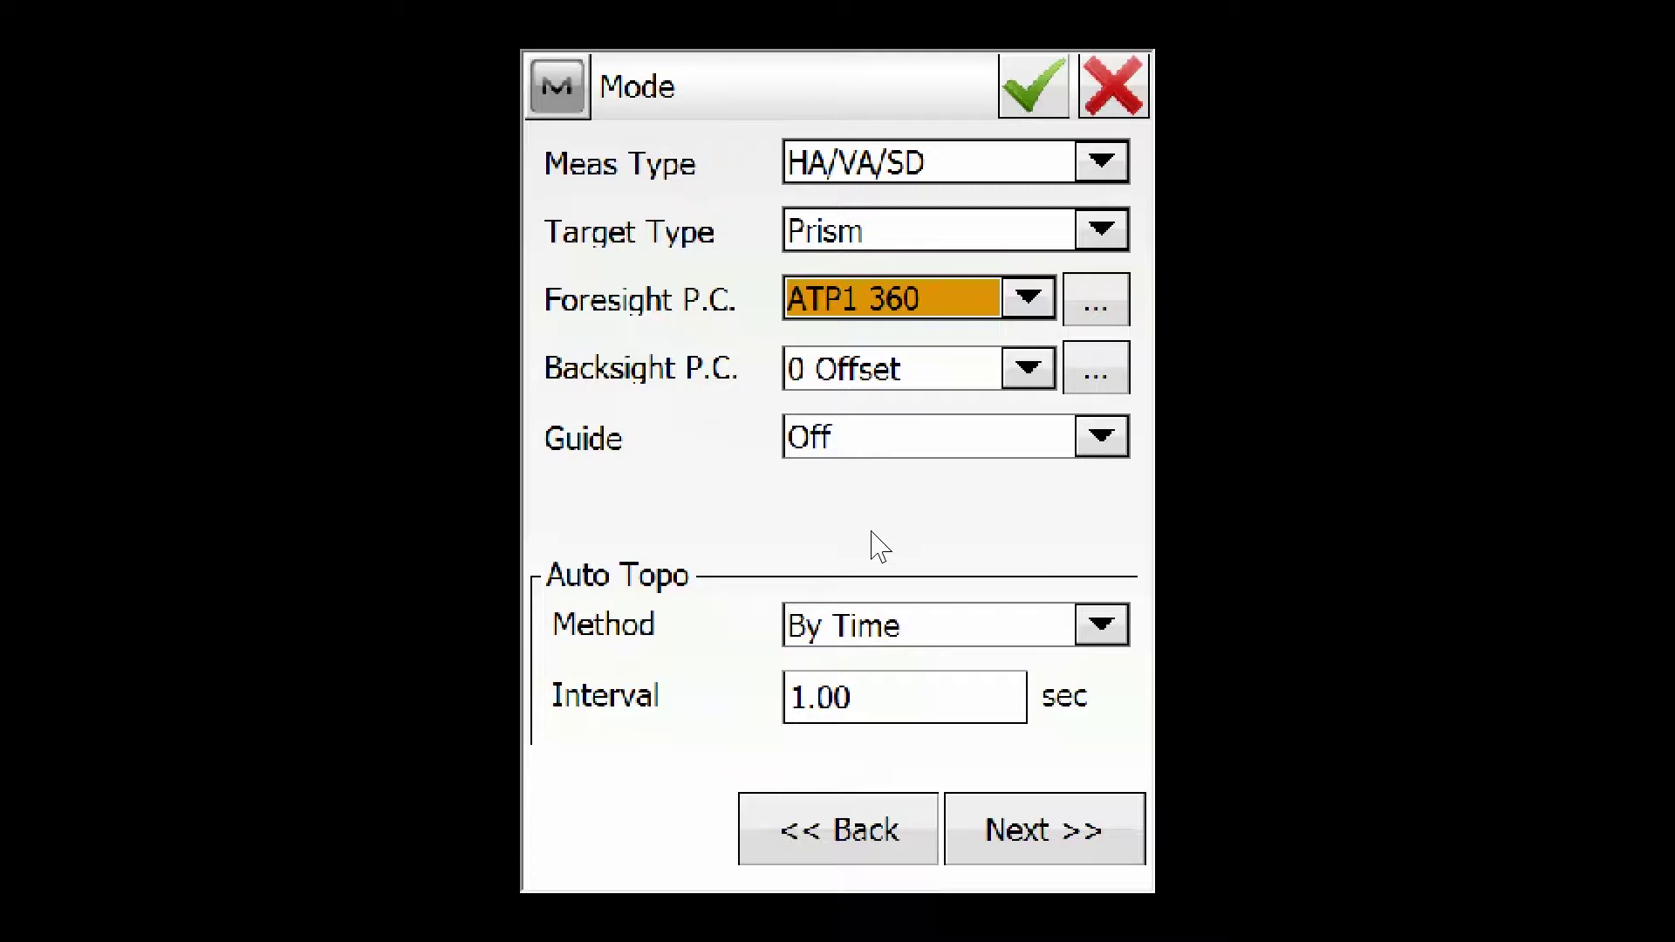
click(1015, 87)
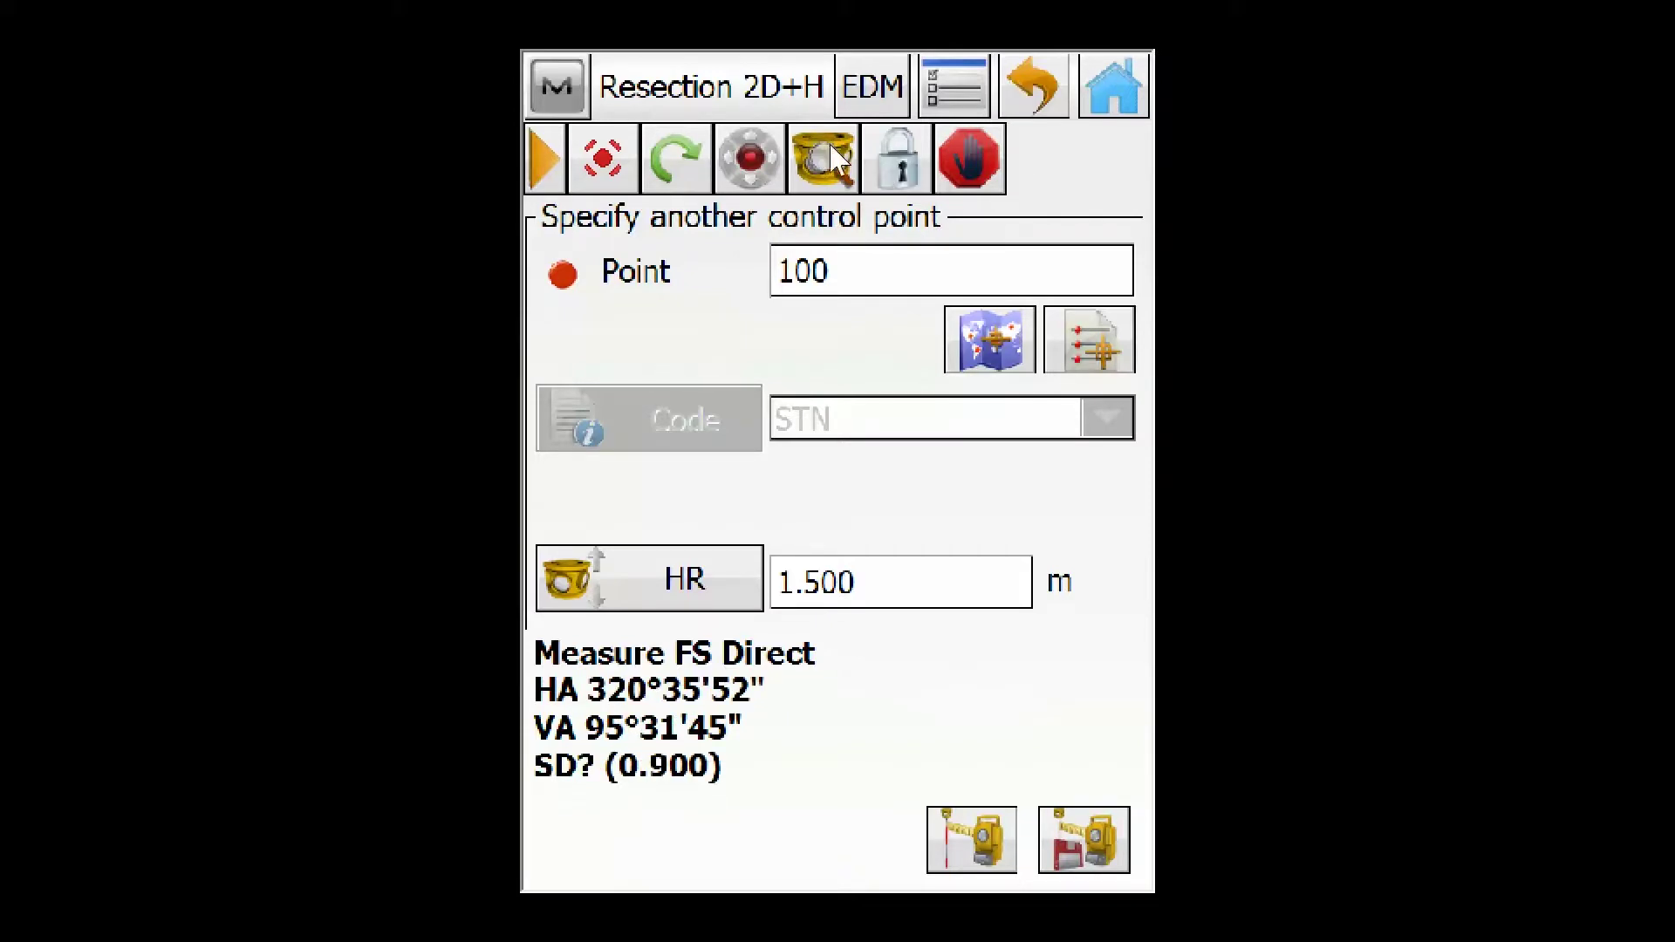
- Search for and lock onto the prism, then measure and save point 100
click(827, 181)
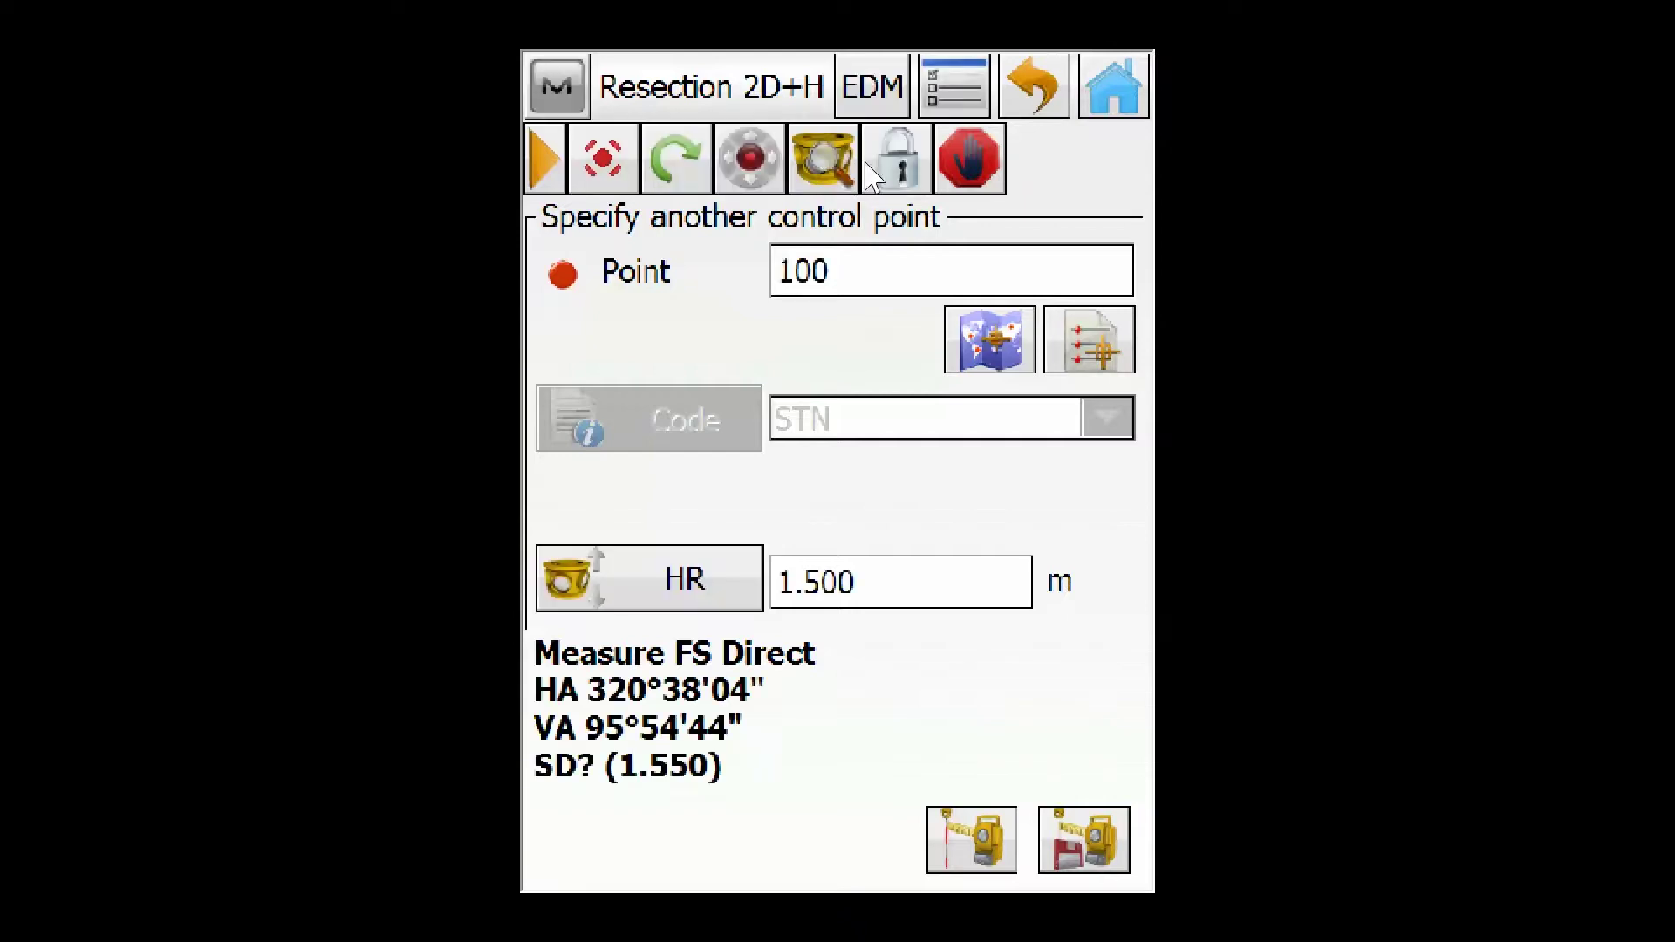
click(899, 162)
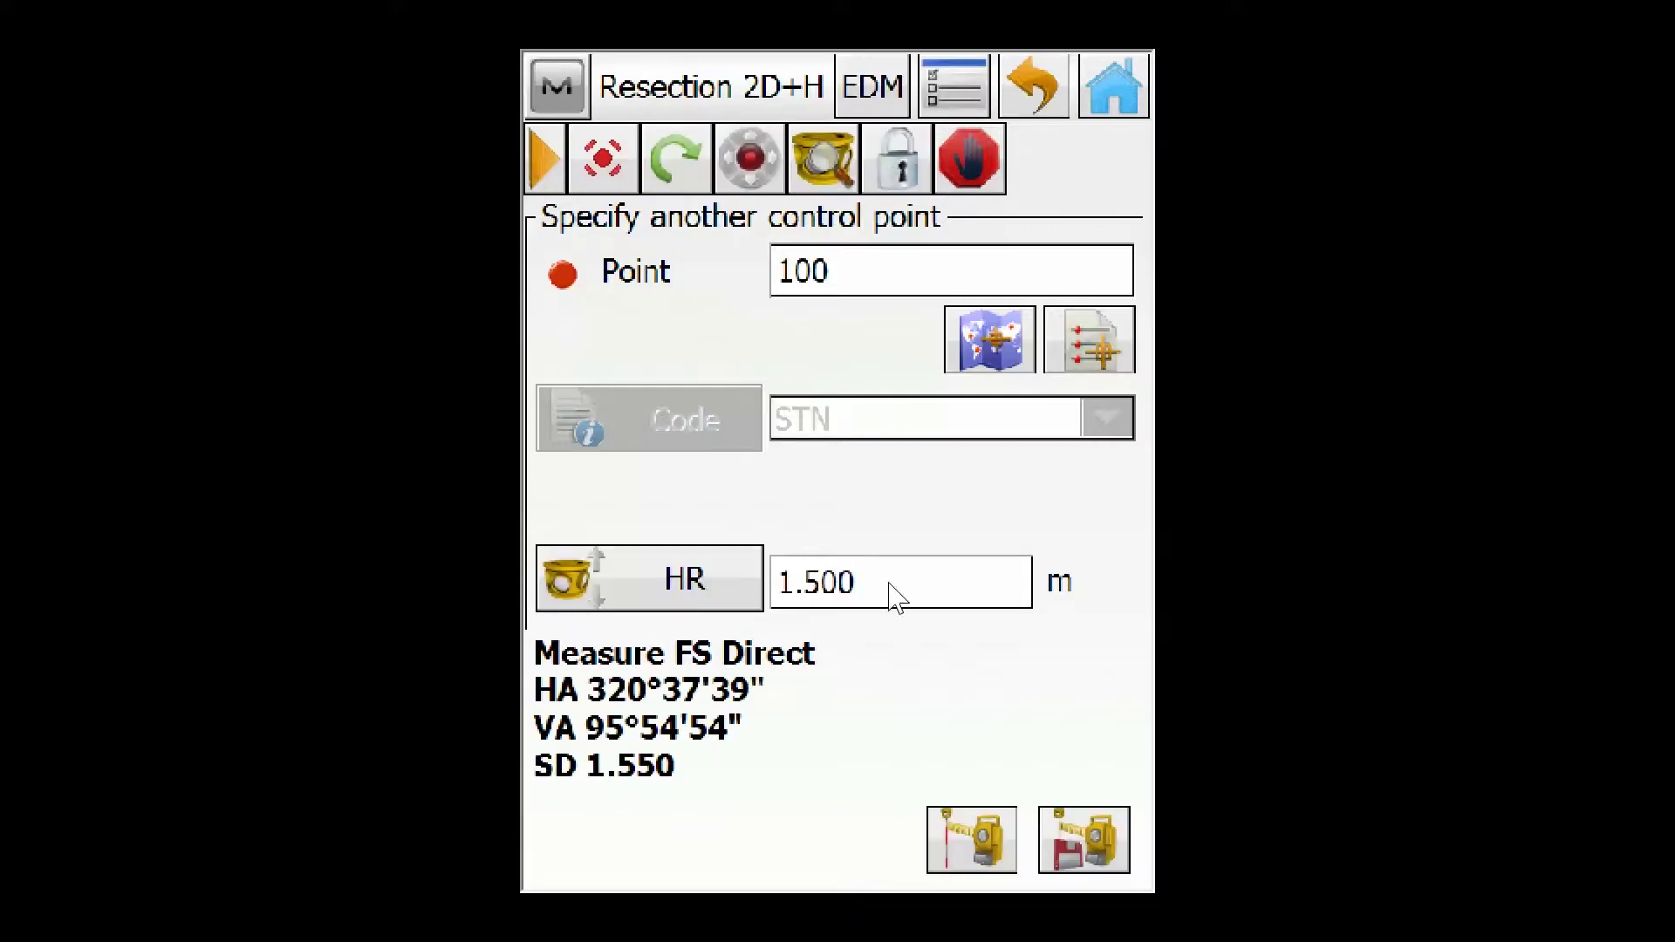
click(1075, 833)
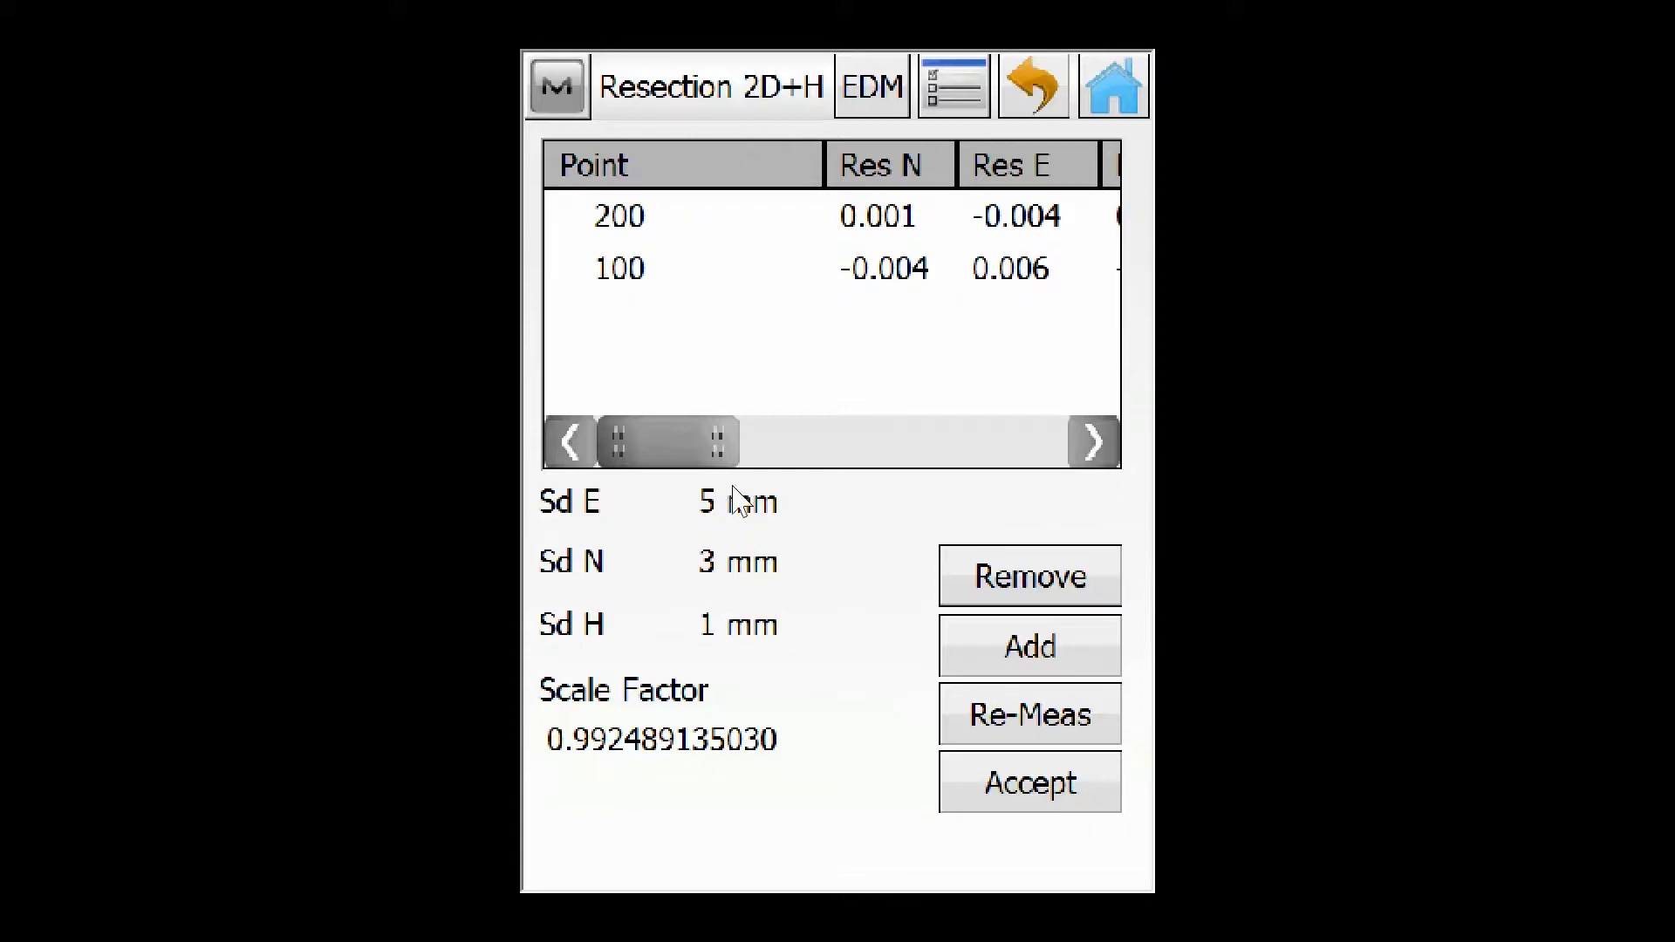
- Open the main menu from the resection results screen (Sd 5, 3, 1 mm)
click(557, 87)
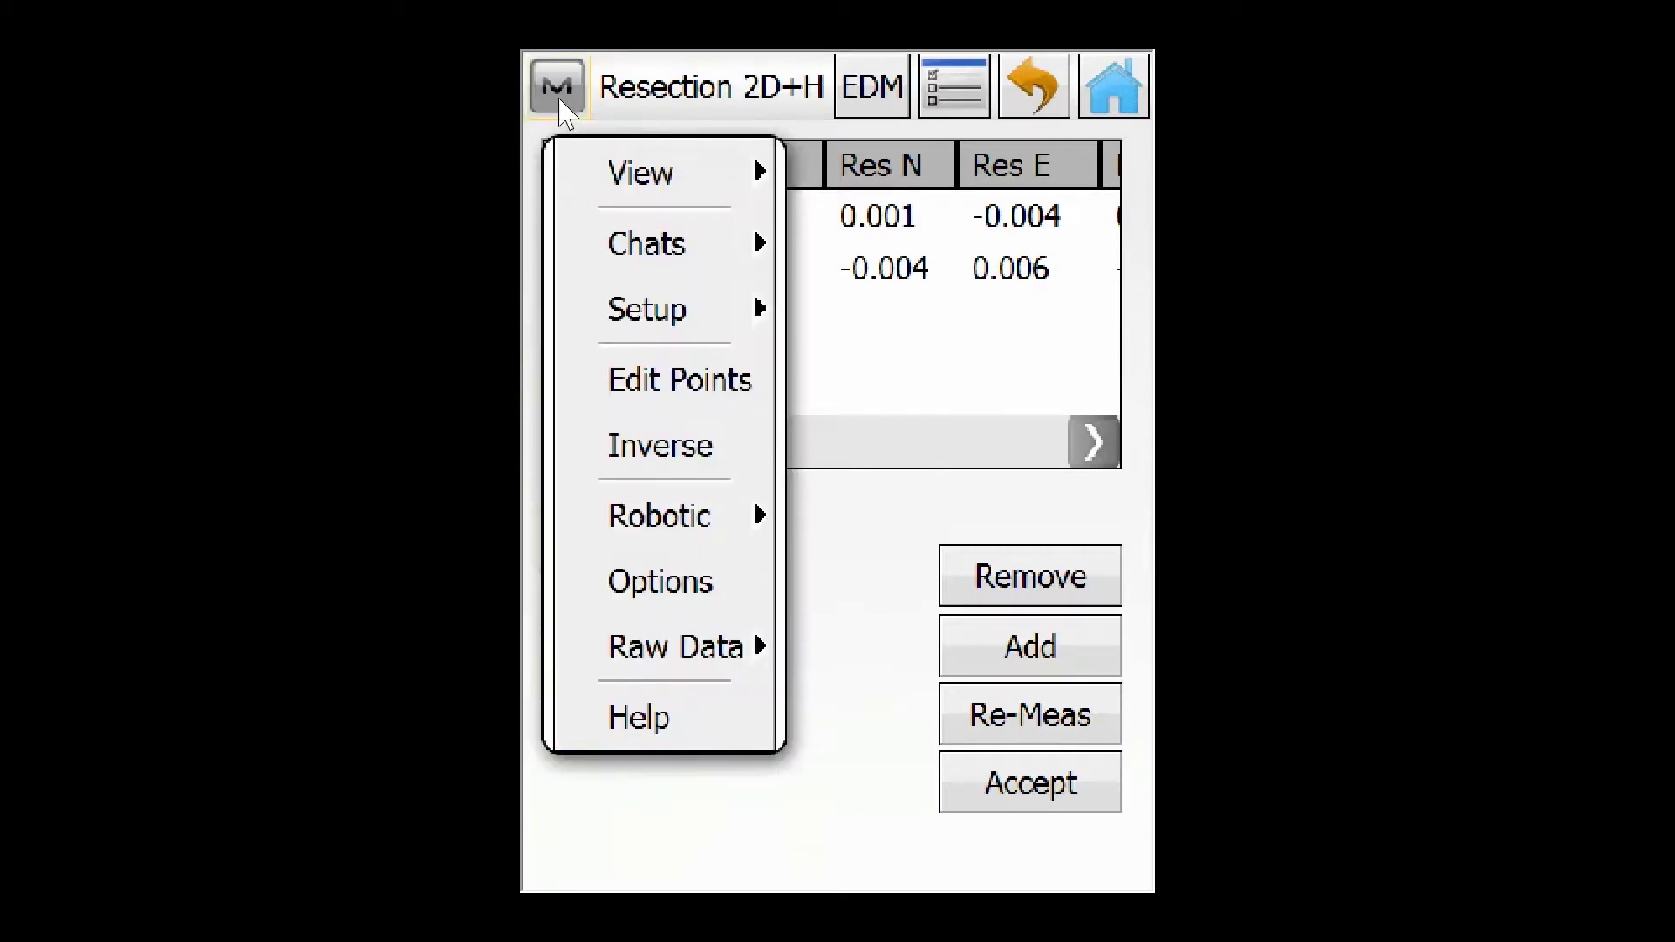
- Enable Use Calculated scale factor in resection Options, giving scale 0.992489135030
click(632, 586)
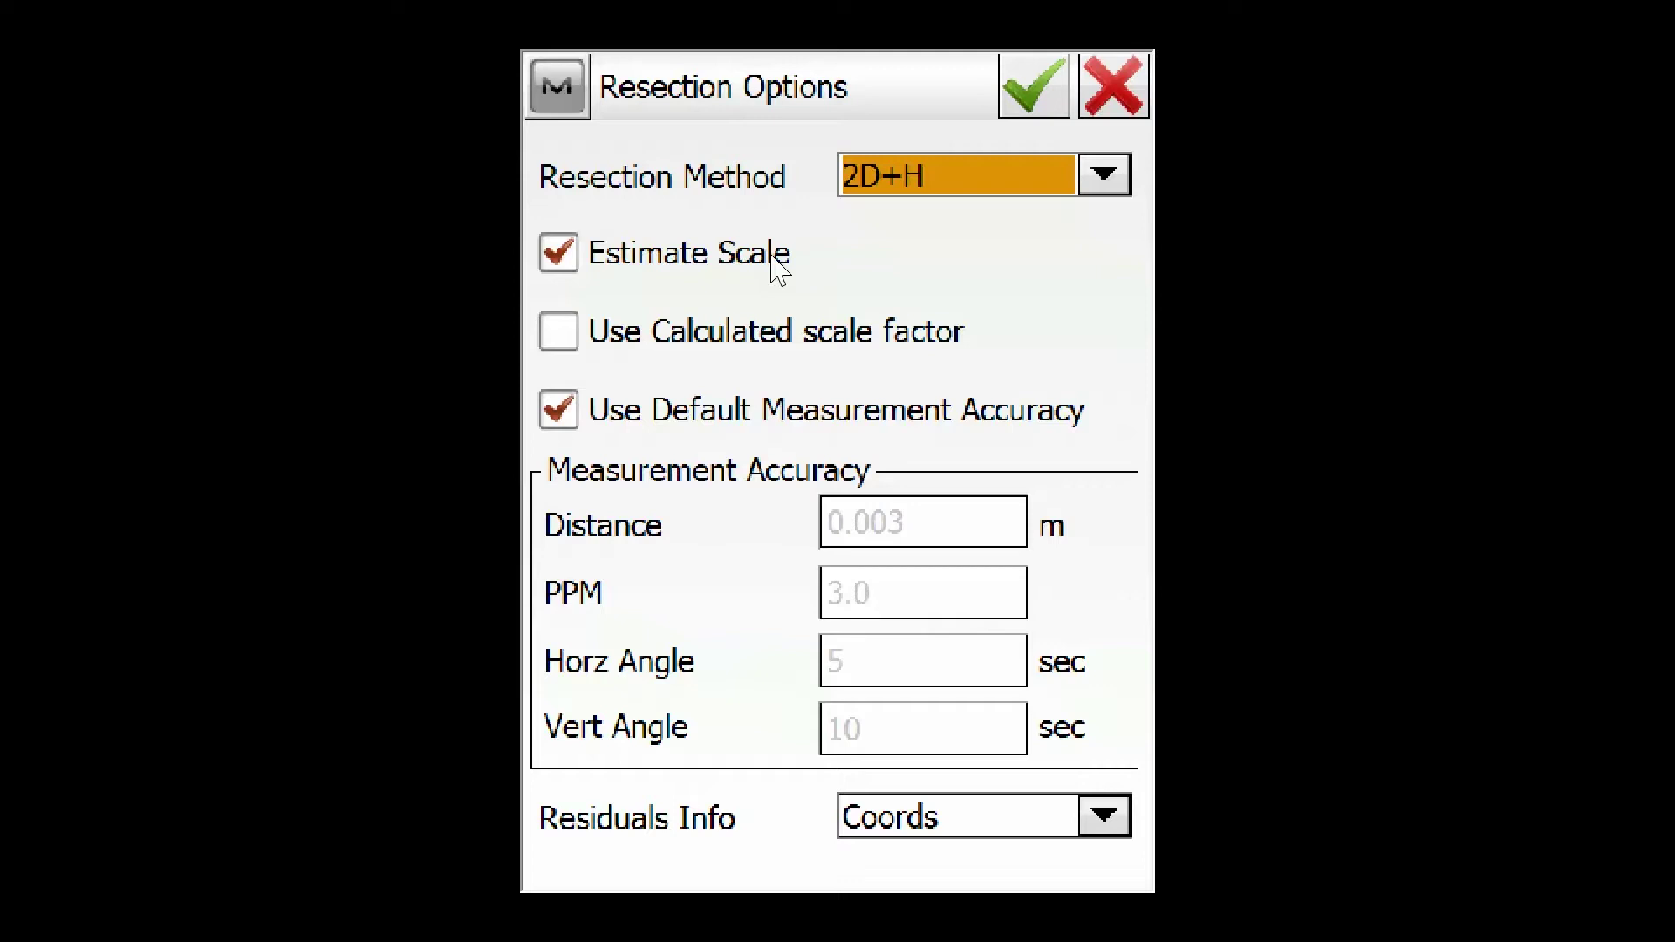
click(563, 344)
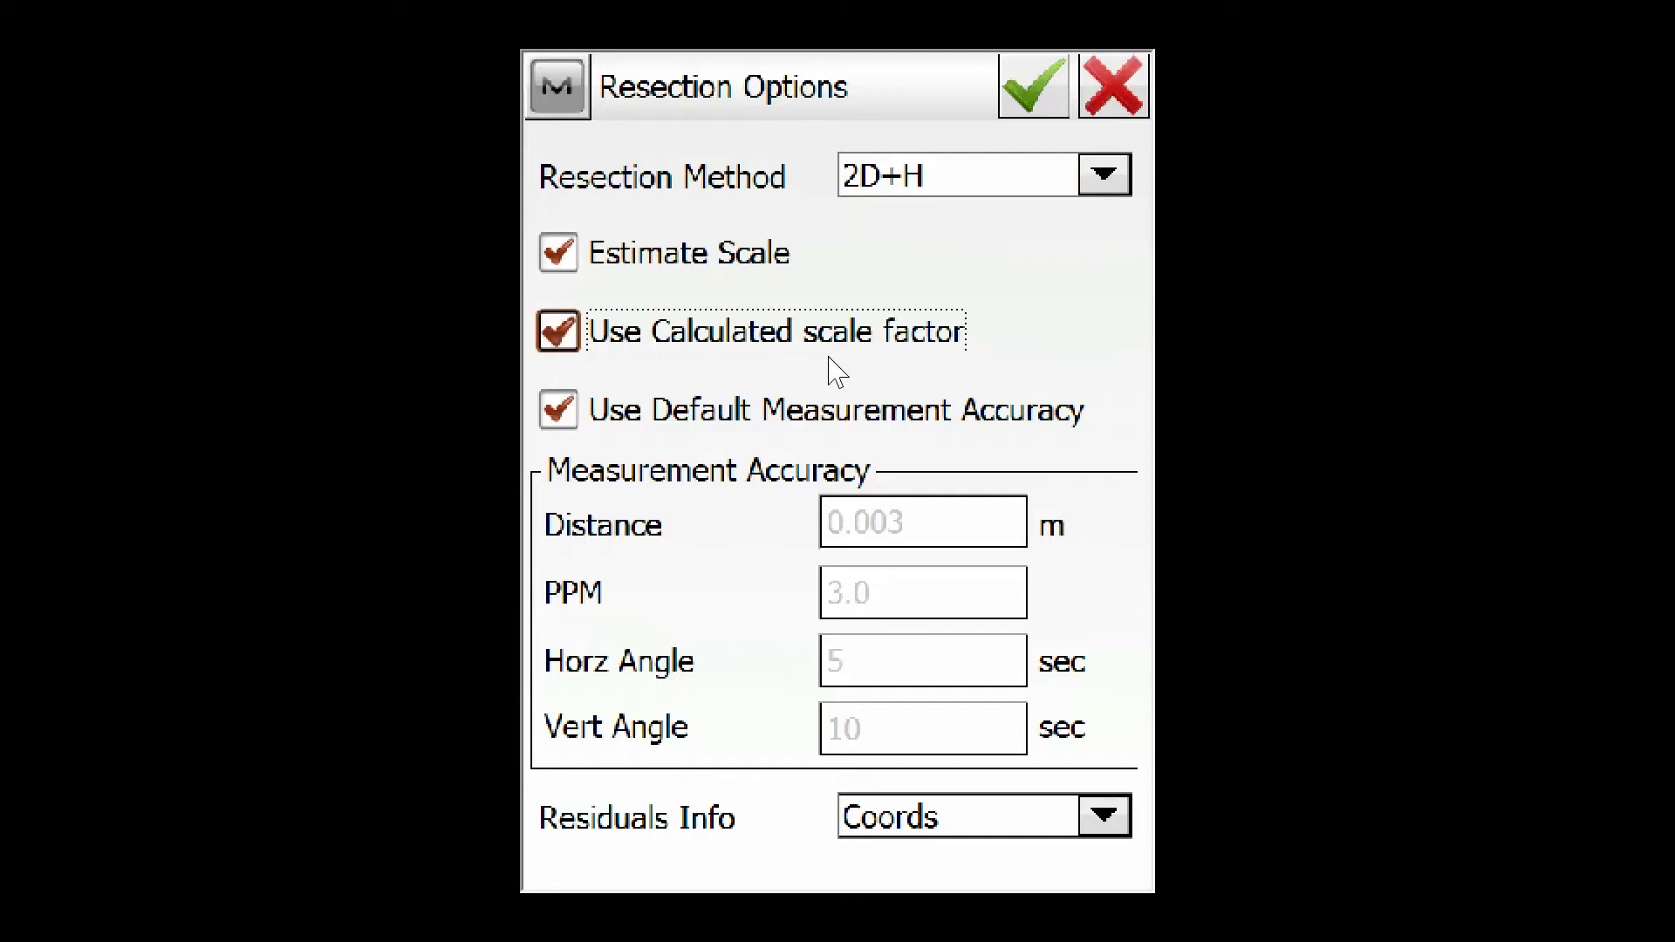
click(1032, 112)
click(1030, 106)
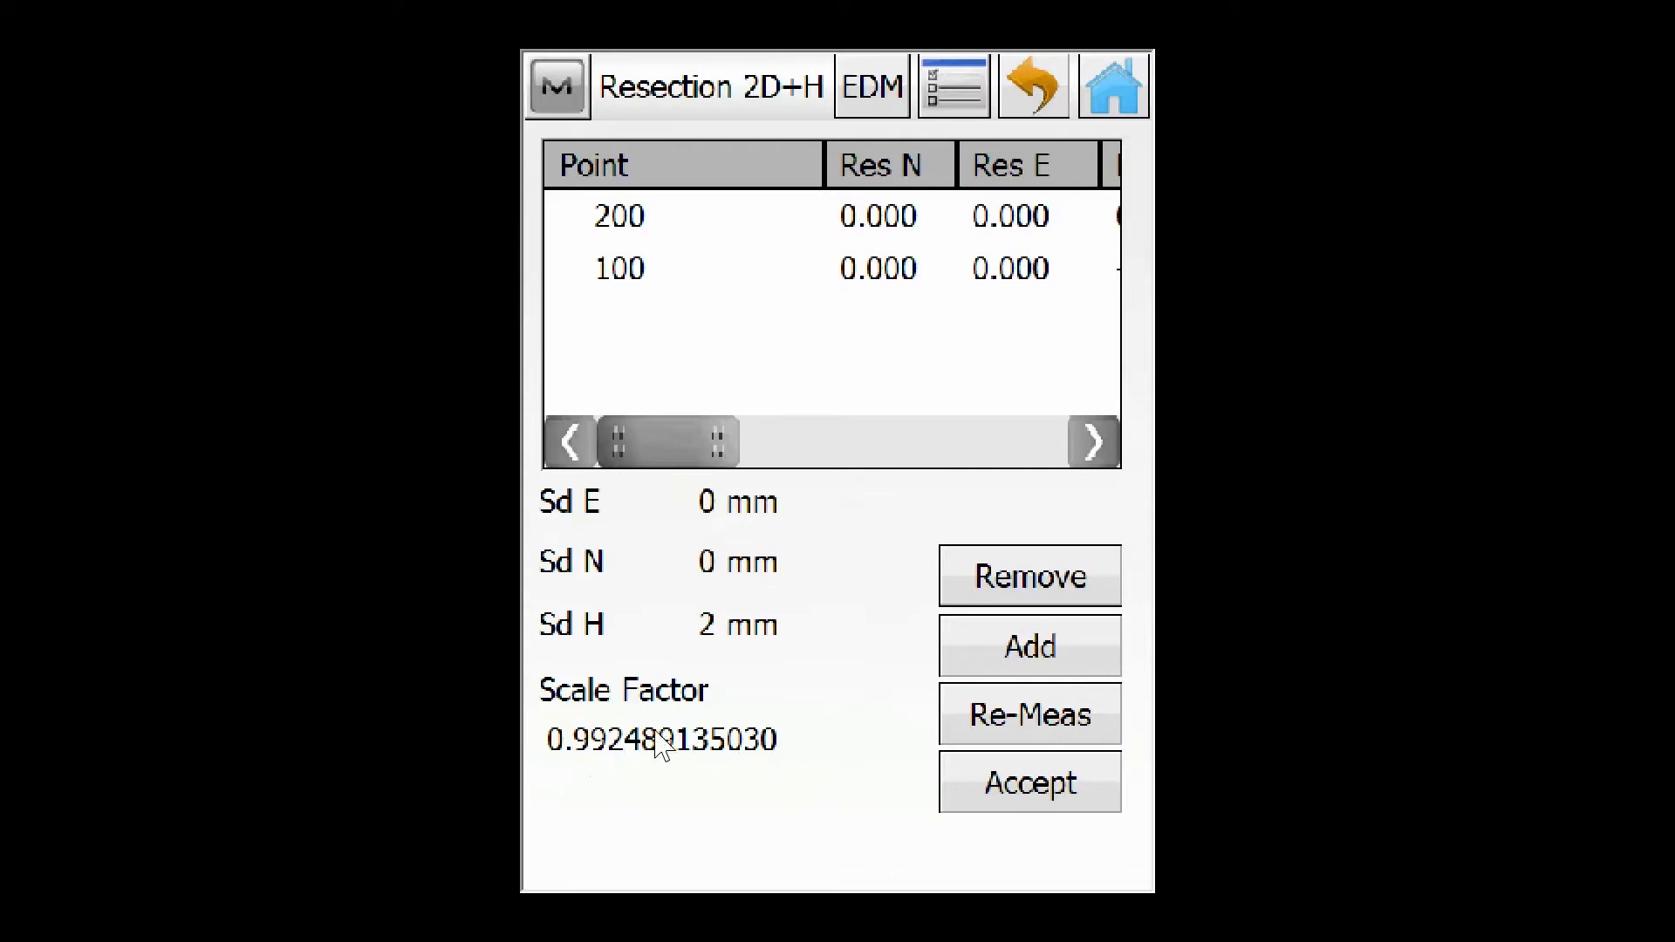
- Turn Use Calculated scale factor back off in the resection Options
click(565, 92)
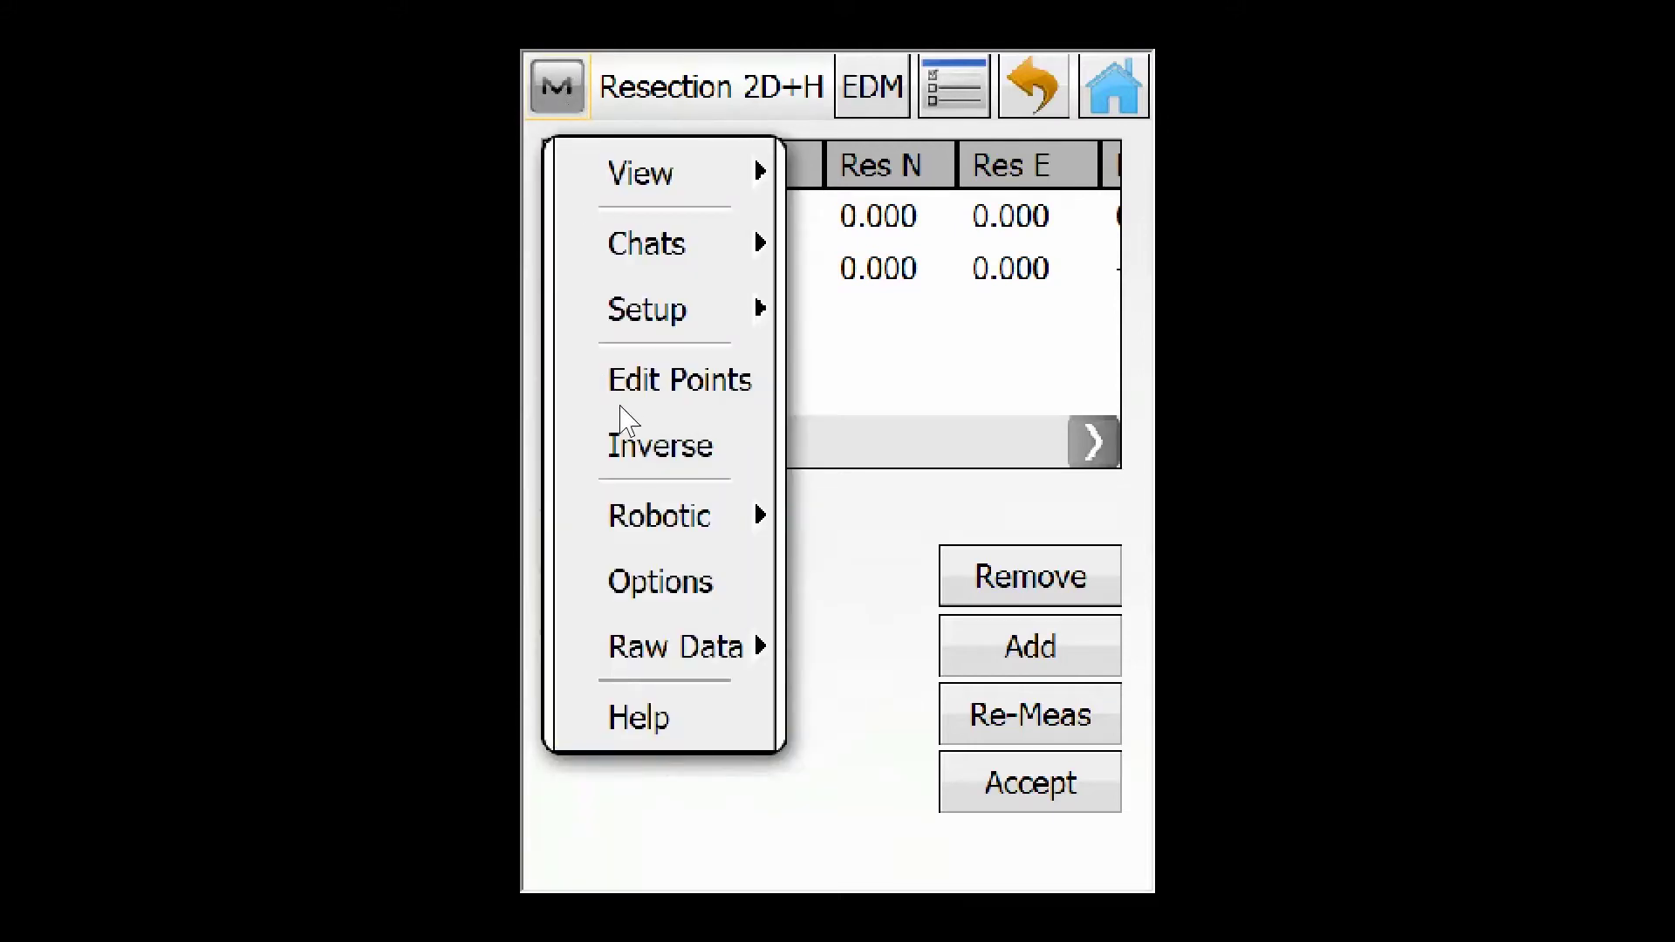
click(645, 583)
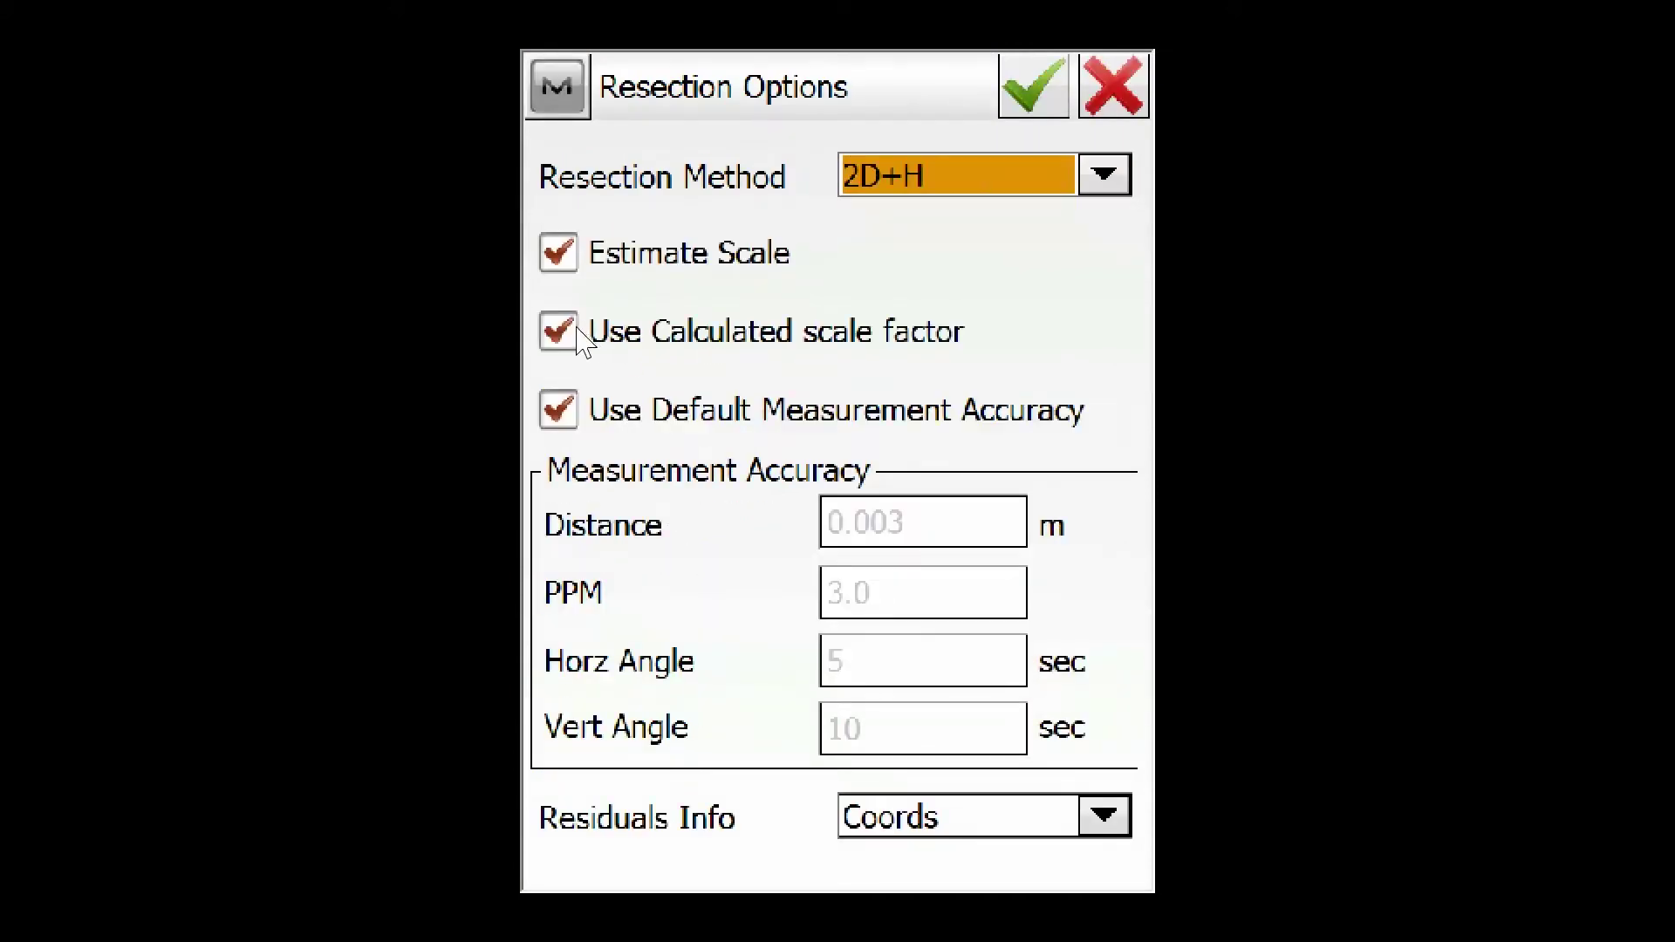
click(586, 348)
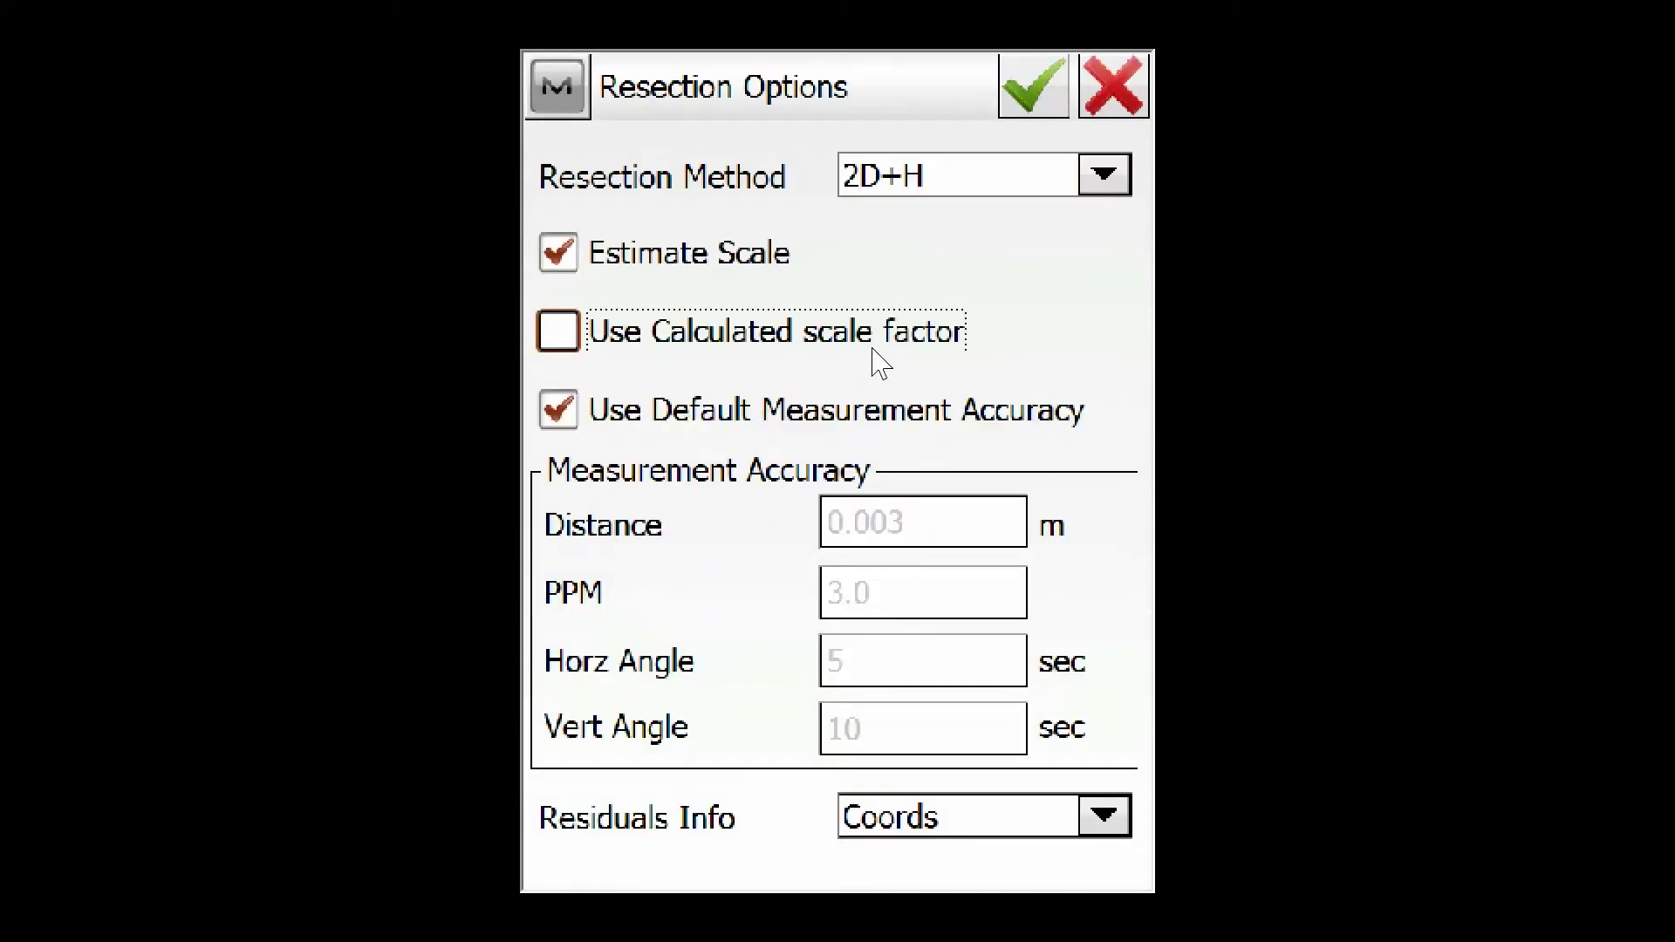
click(1031, 96)
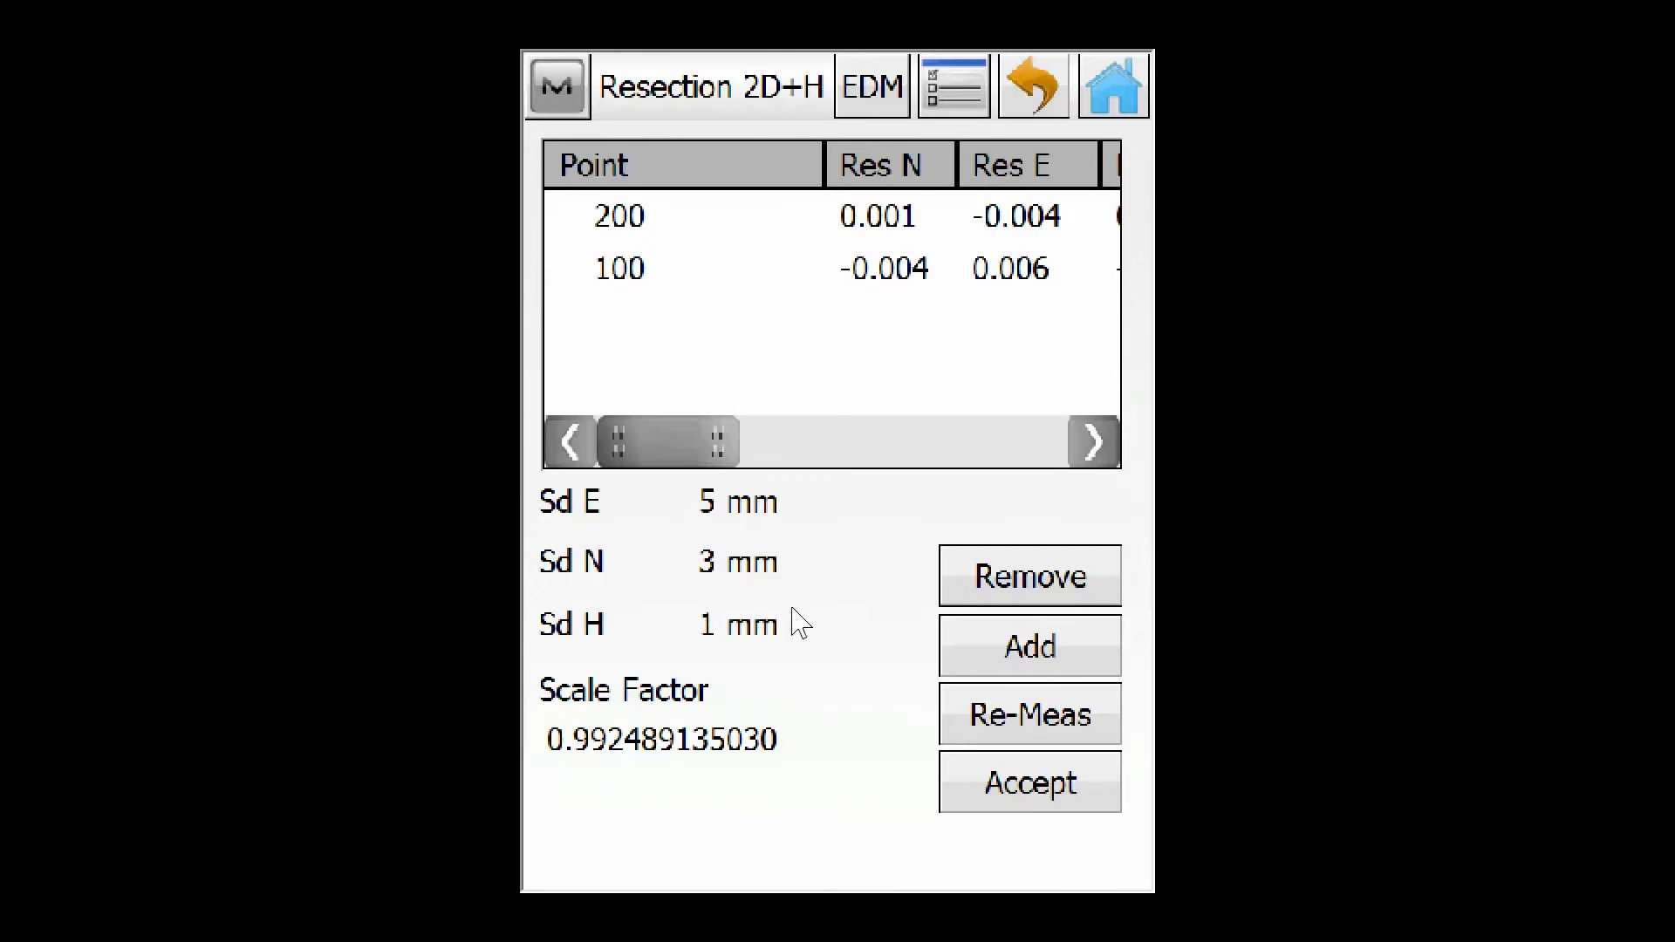
- Accept the resection and store the station point as free4
click(1012, 805)
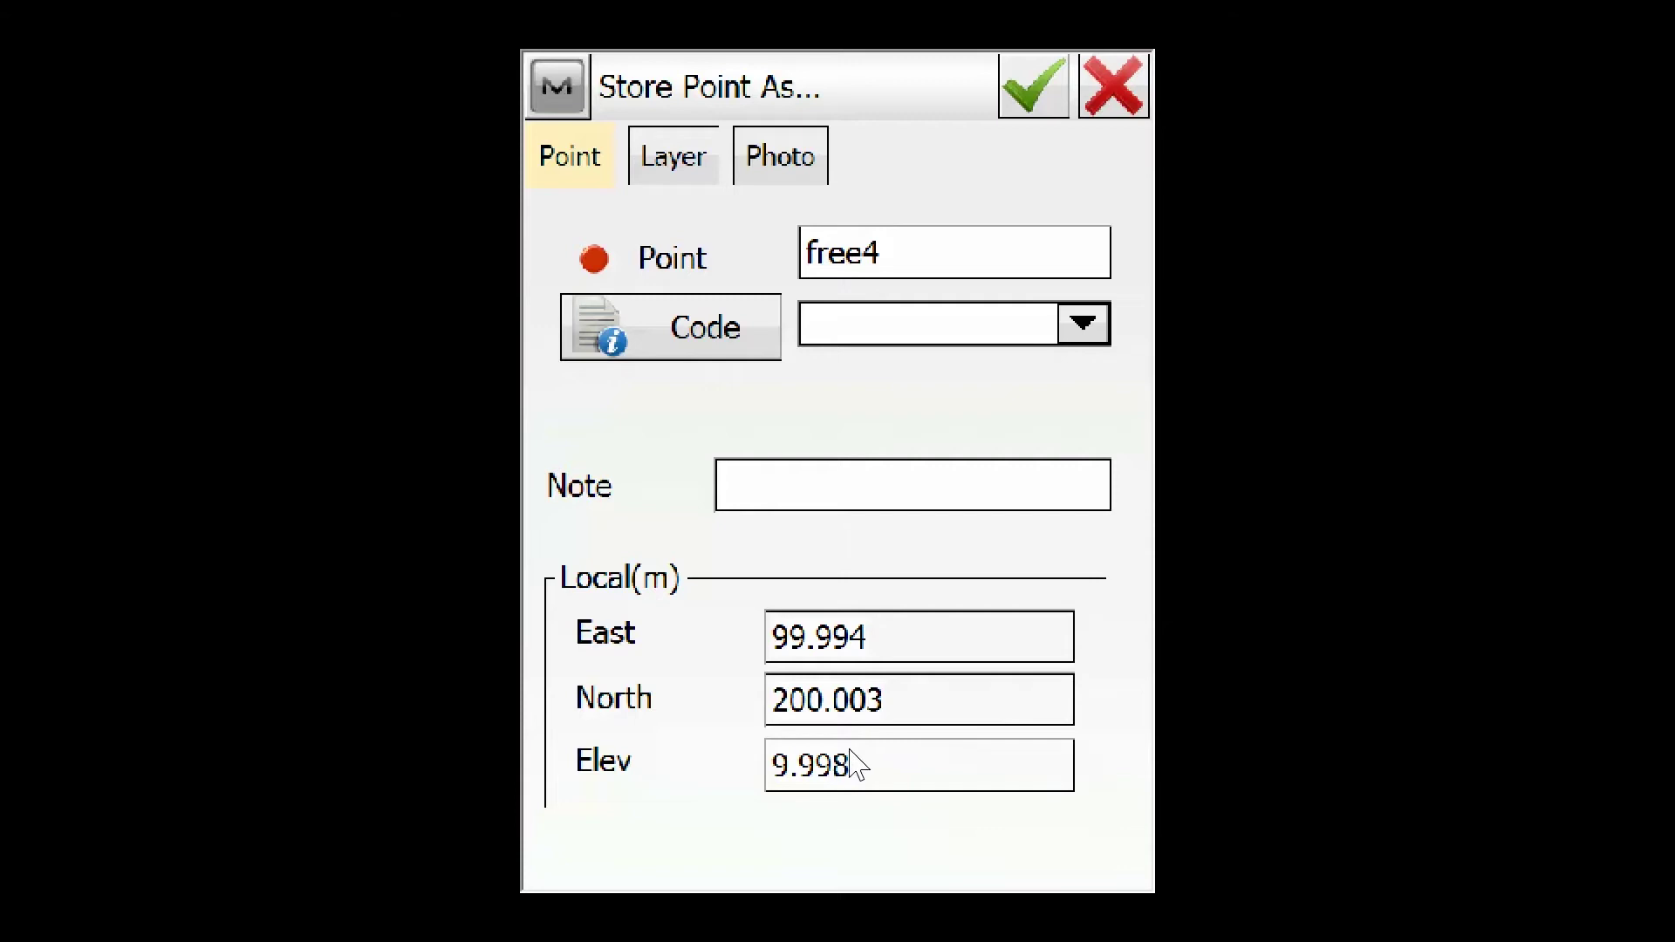
click(1028, 108)
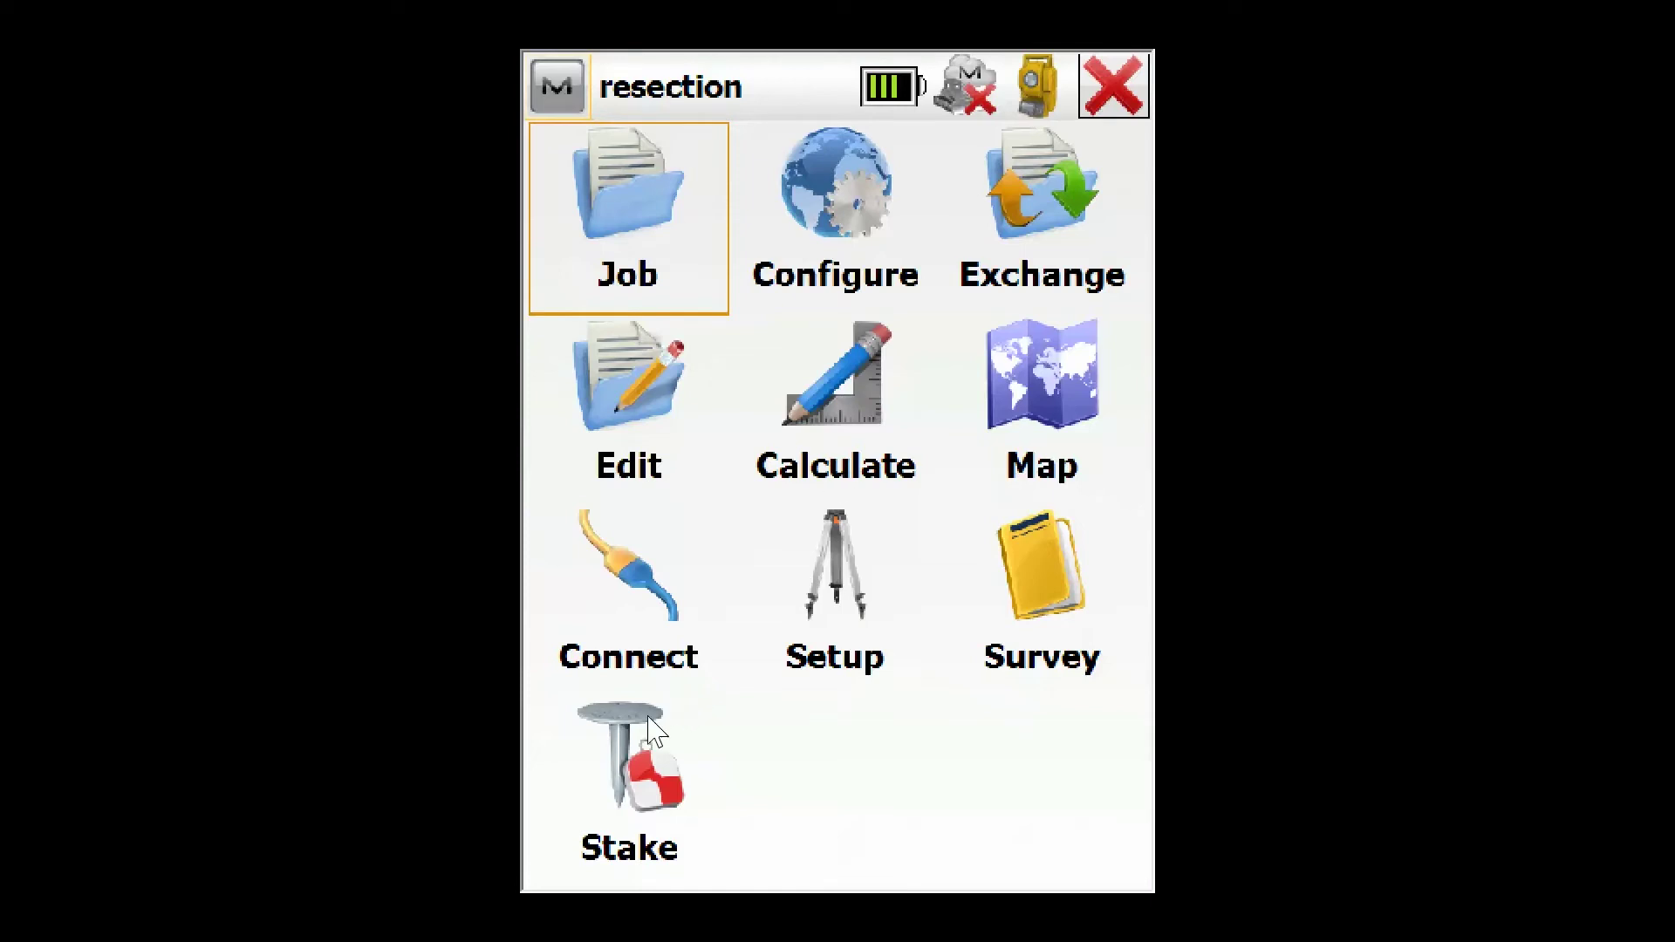
- Go to Stake > Points and begin staking out design point 100
click(640, 777)
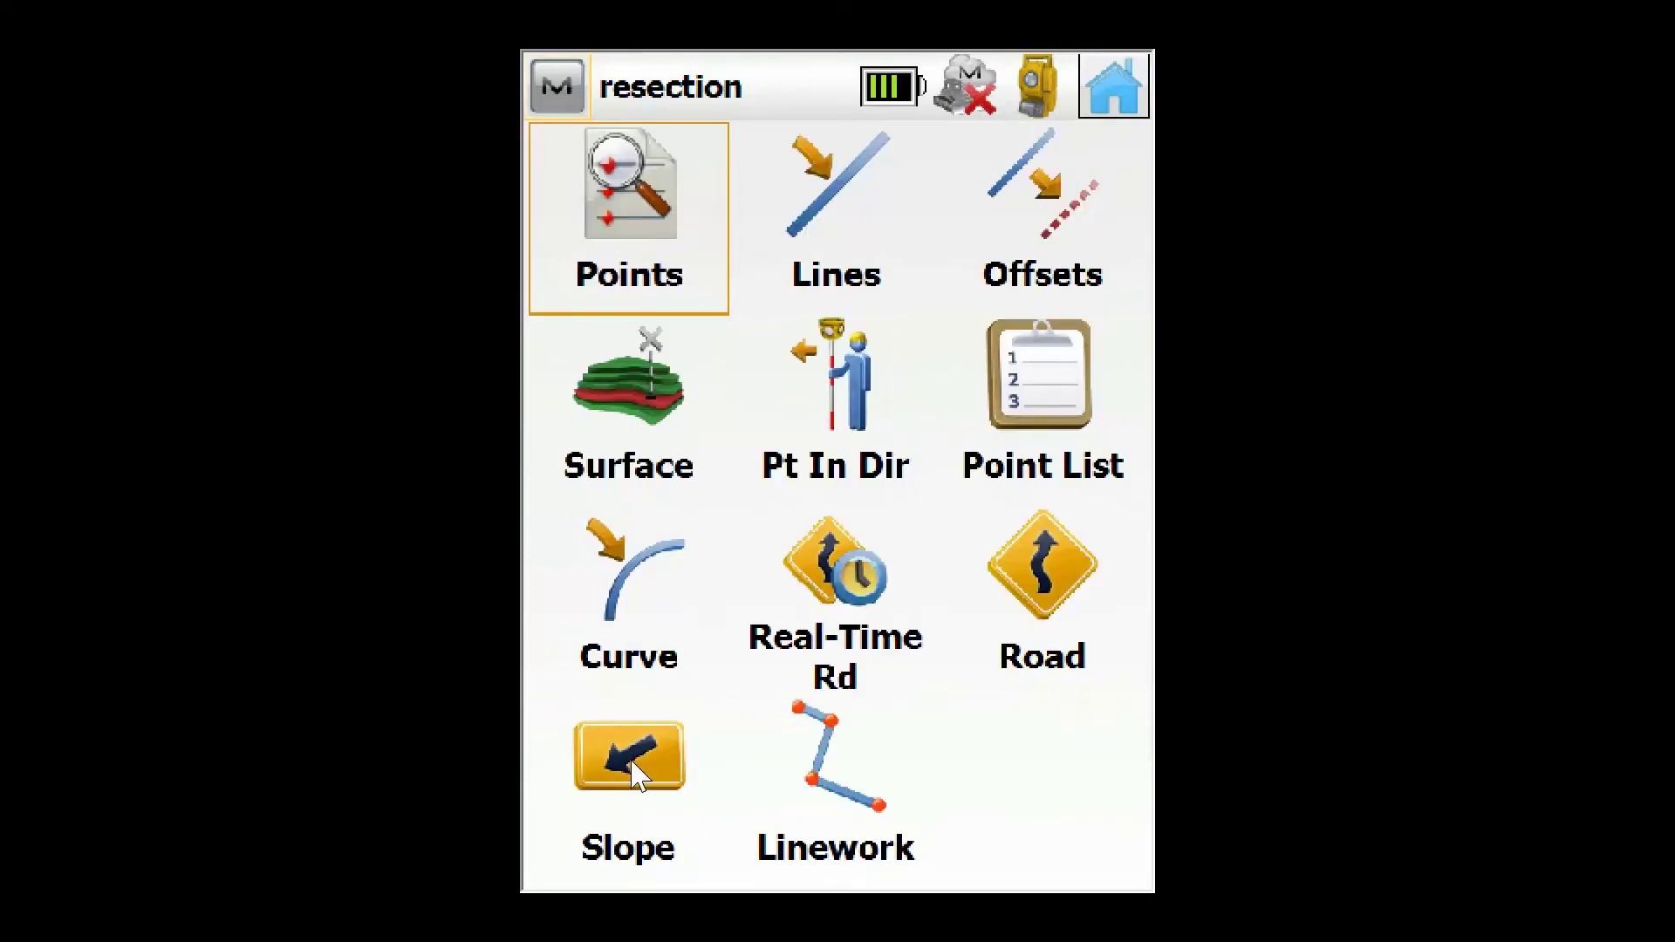
click(644, 196)
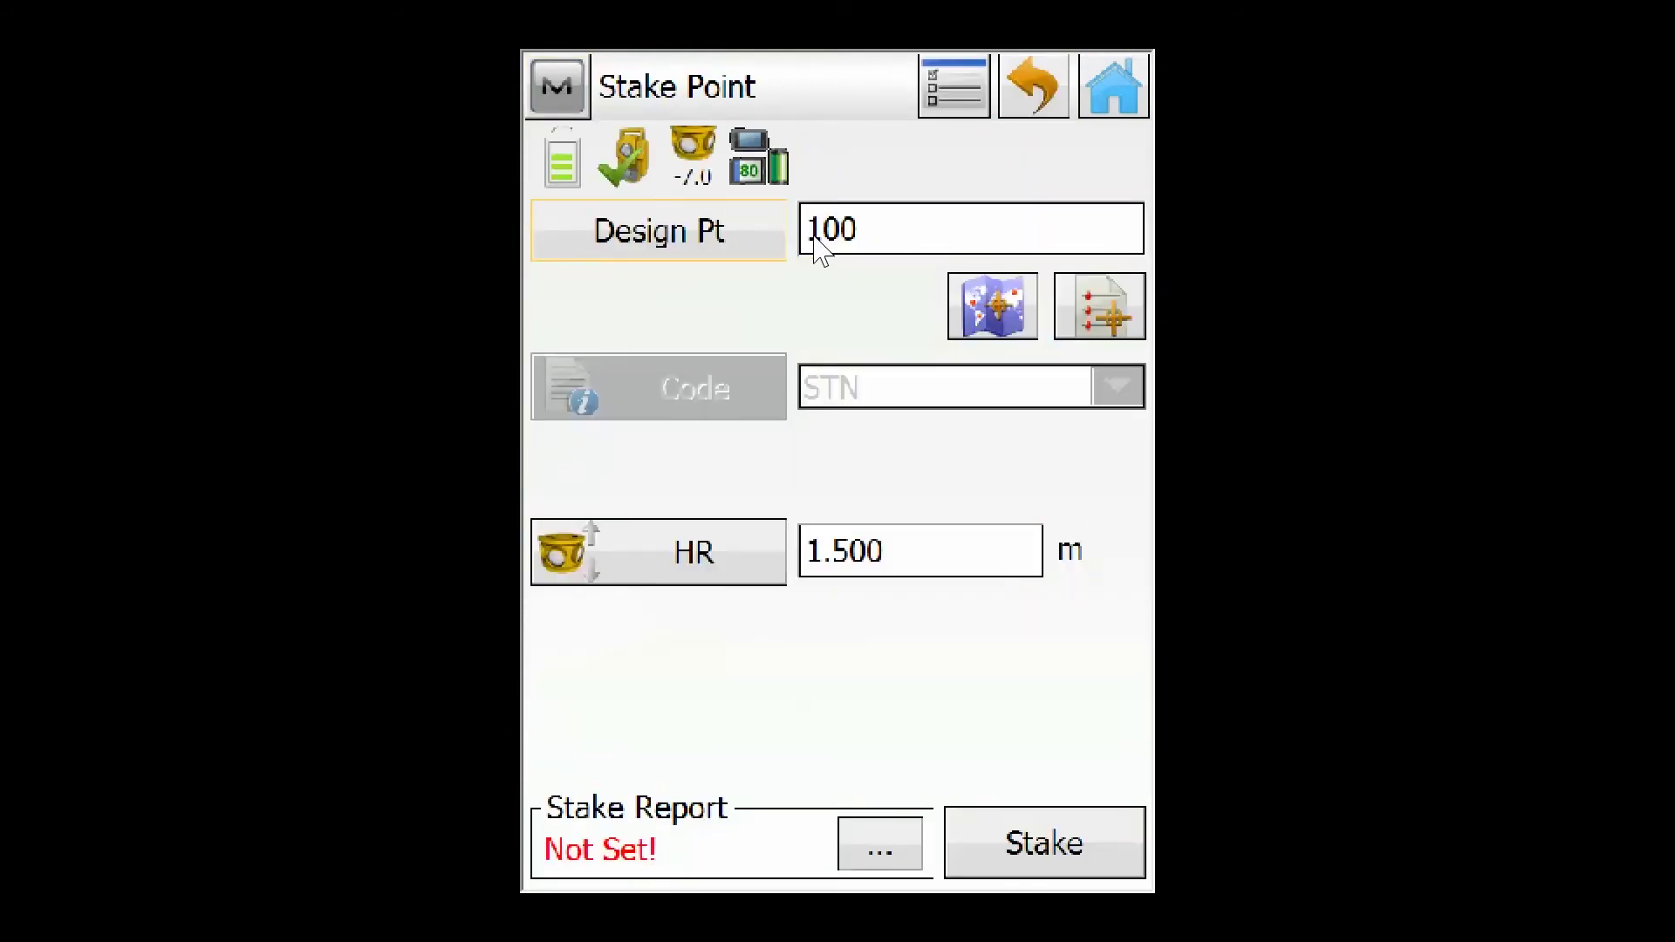
click(1032, 854)
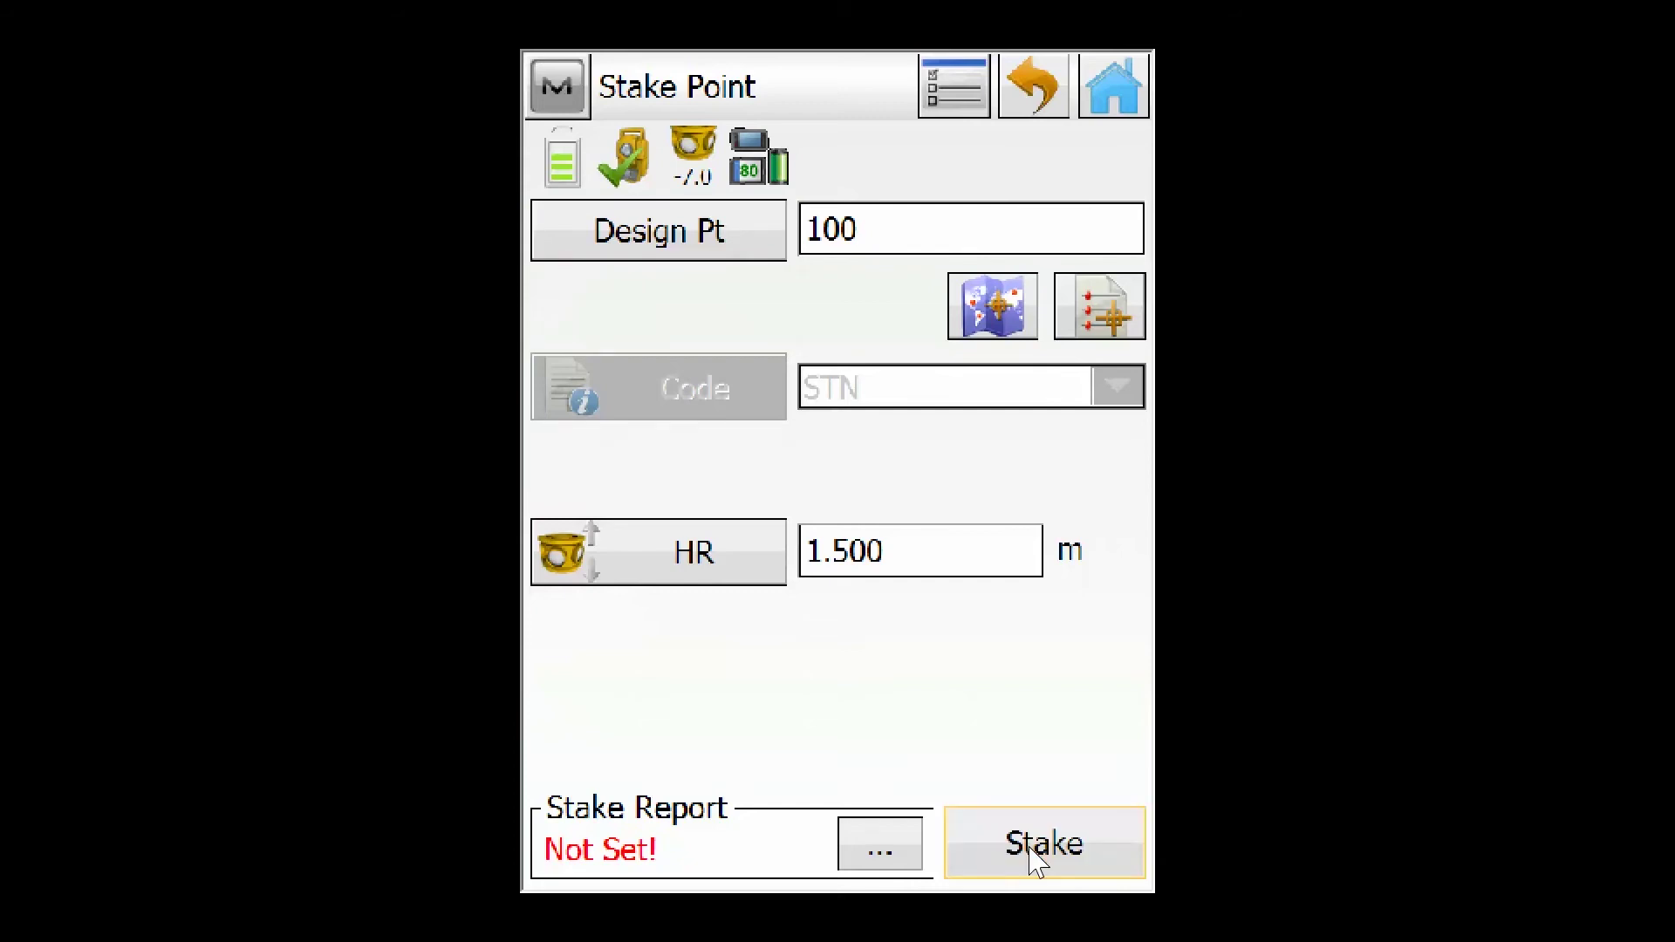